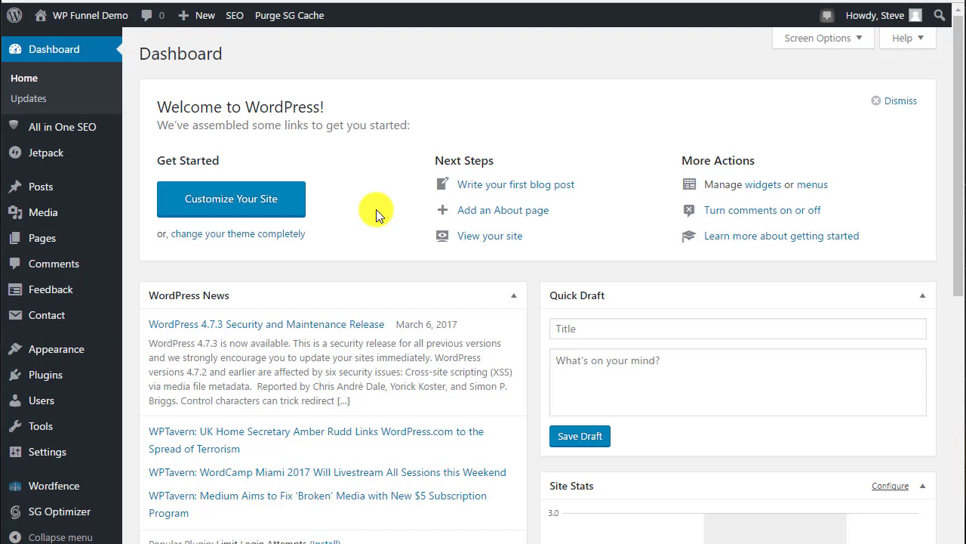
- Go from the Dashboard through Plugins to the Add Plugins page of featured plugins
{"action": "left_click", "coordinate": [63, 57]}
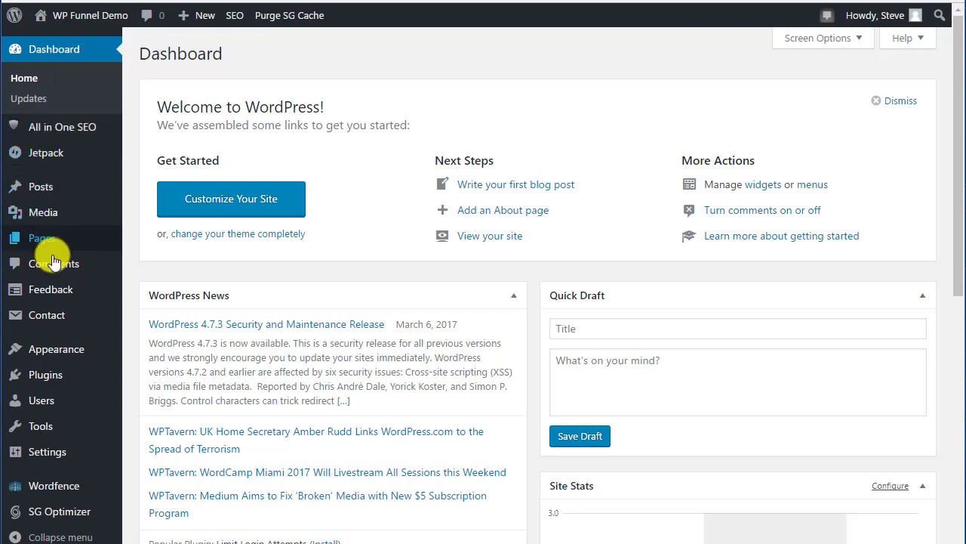
{"action": "left_click", "coordinate": [49, 376]}
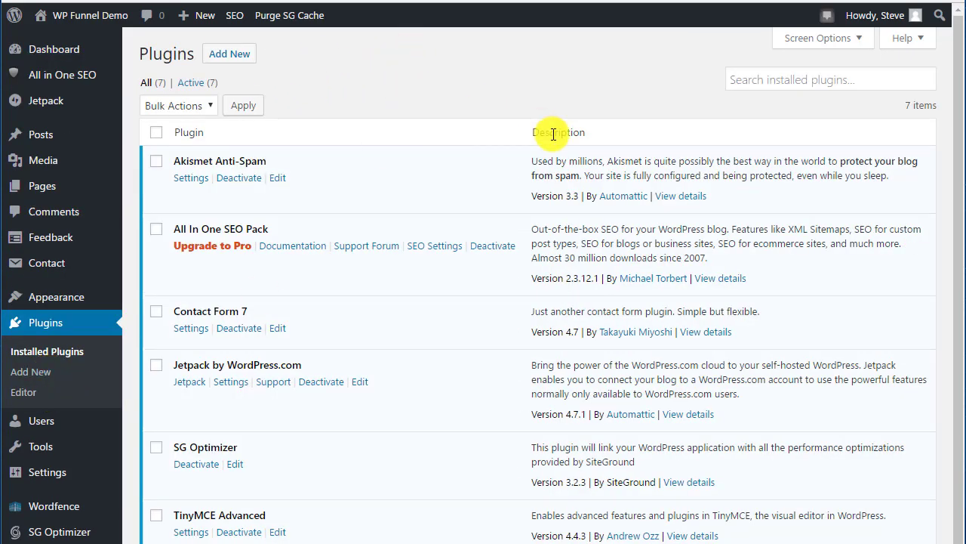
{"action": "left_click", "coordinate": [231, 57]}
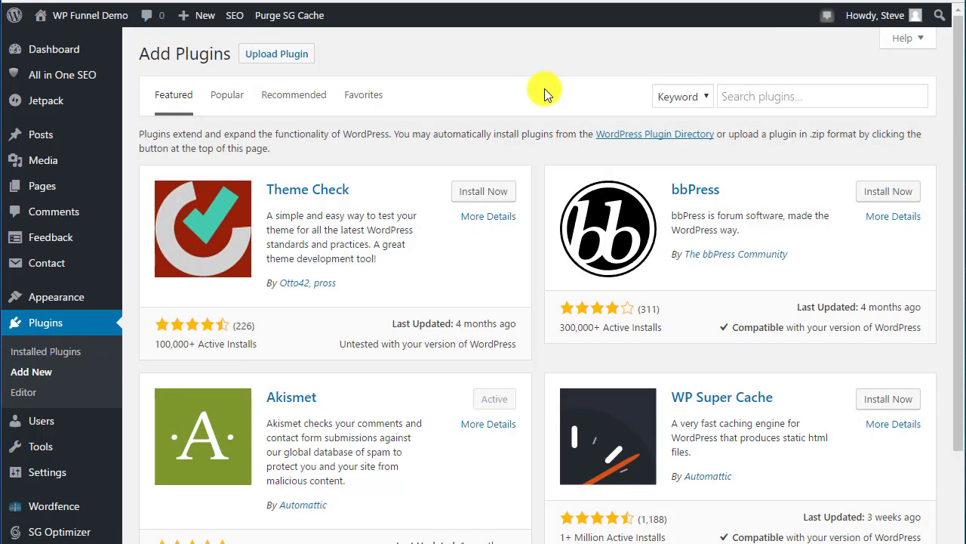
- Put the cursor in the Search plugins box, dismissing the earlier search suggestions
{"action": "left_click", "coordinate": [764, 95]}
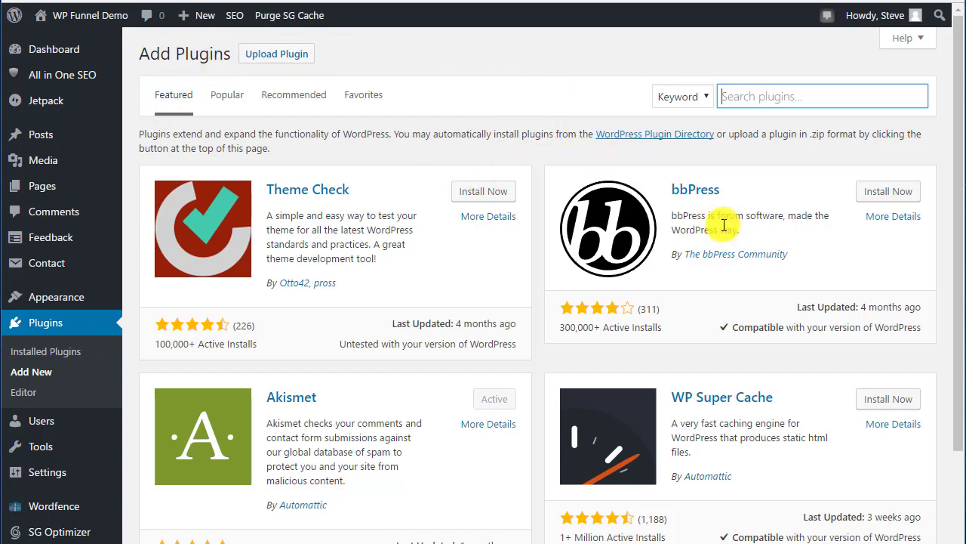
{"action": "left_click", "coordinate": [772, 96]}
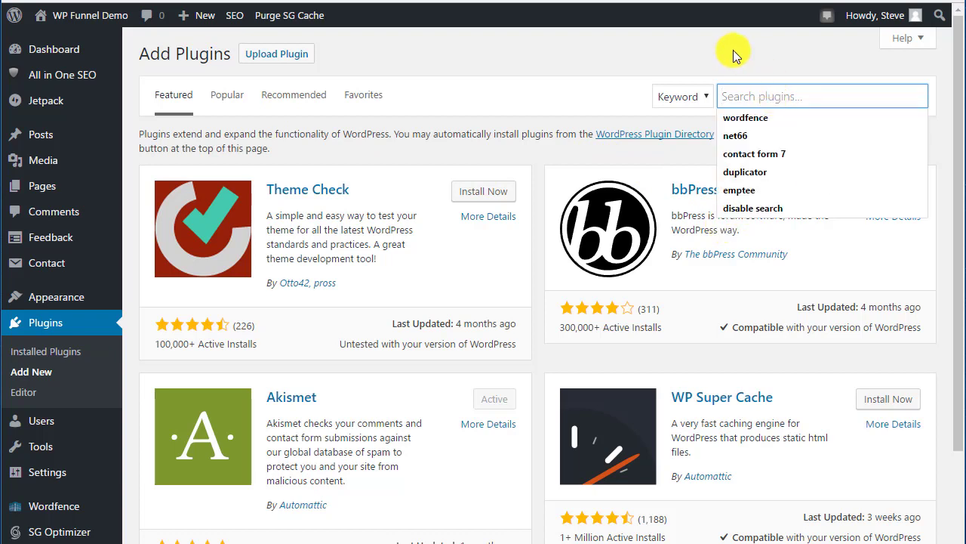
{"action": "left_click", "coordinate": [657, 48]}
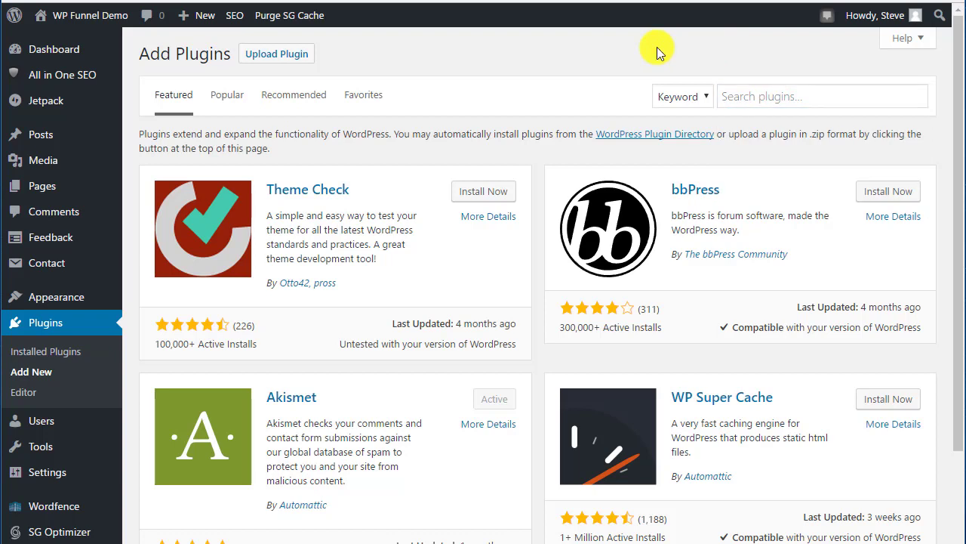
{"action": "left_click", "coordinate": [751, 93]}
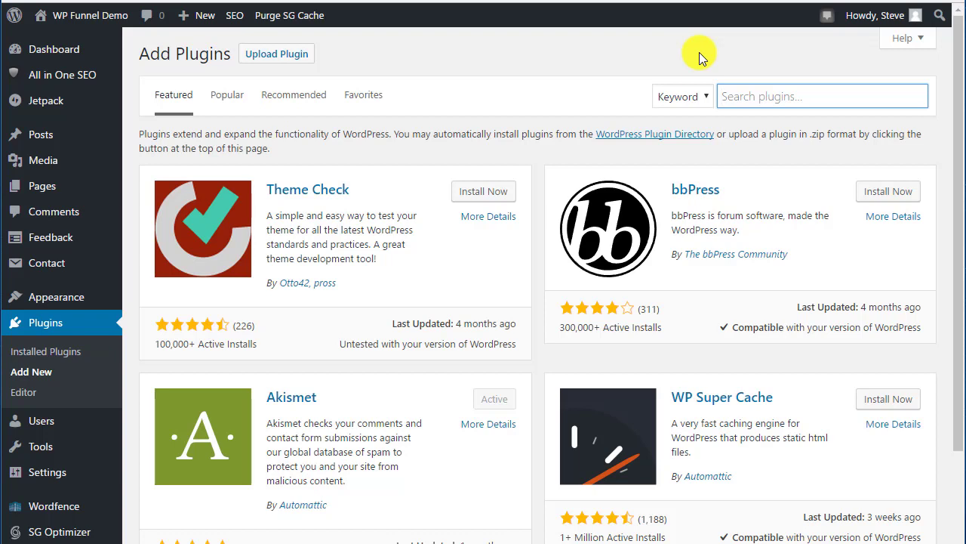
- Search plugins for 'google analytics' and scroll through the 1,007 result cards and back up
{"action": "type", "text": "google anal"}
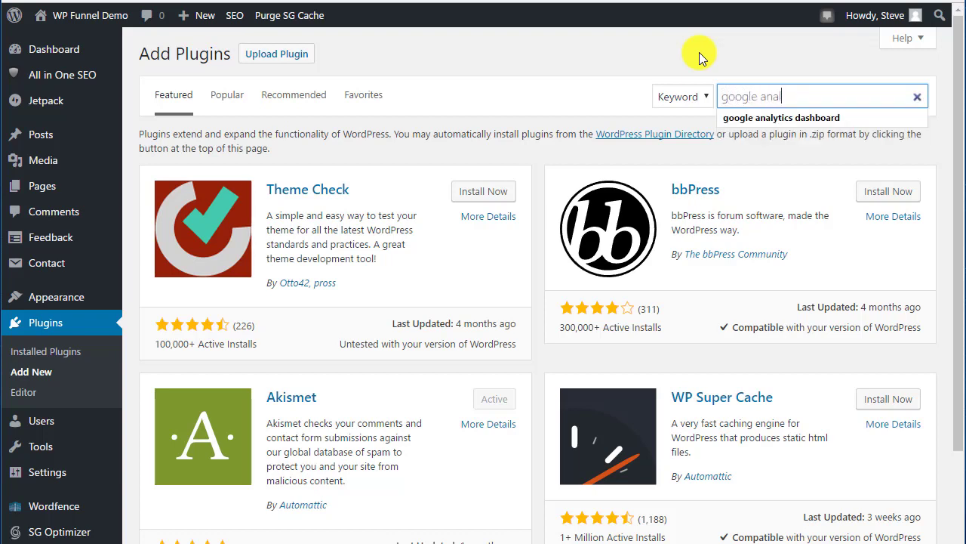
{"action": "type", "text": "ytics"}
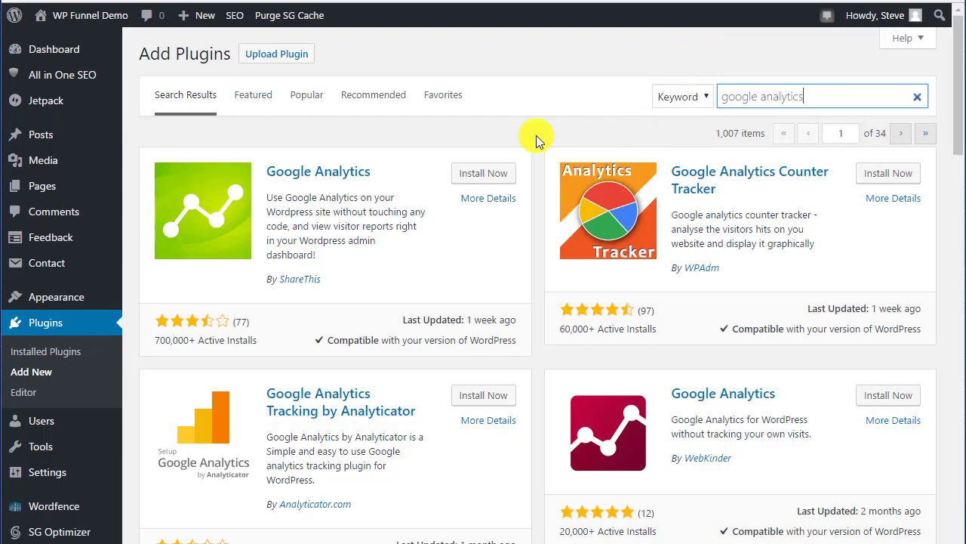
{"action": "scroll", "coordinate": [477, 200], "scroll_direction": "down", "scroll_amount": 1}
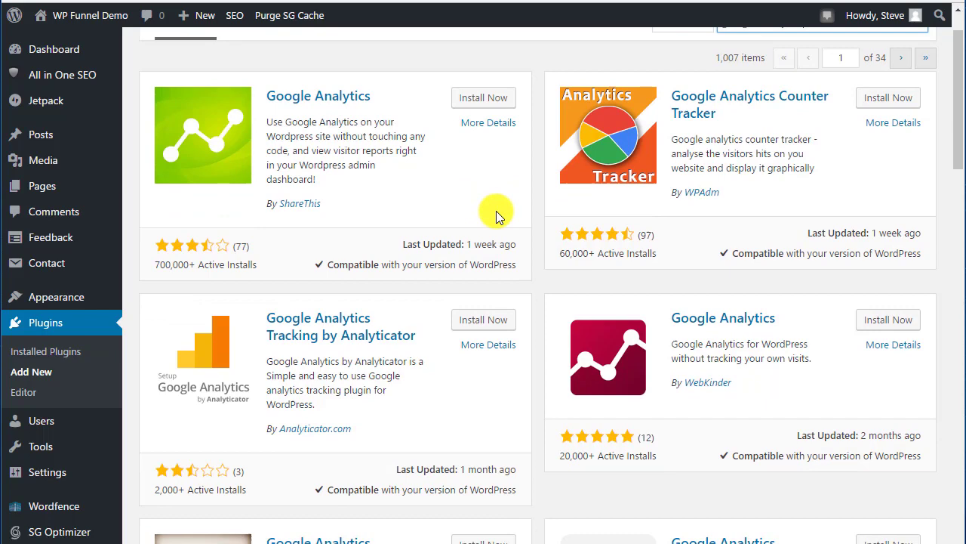
{"action": "scroll", "coordinate": [496, 211], "scroll_direction": "up", "scroll_amount": 1}
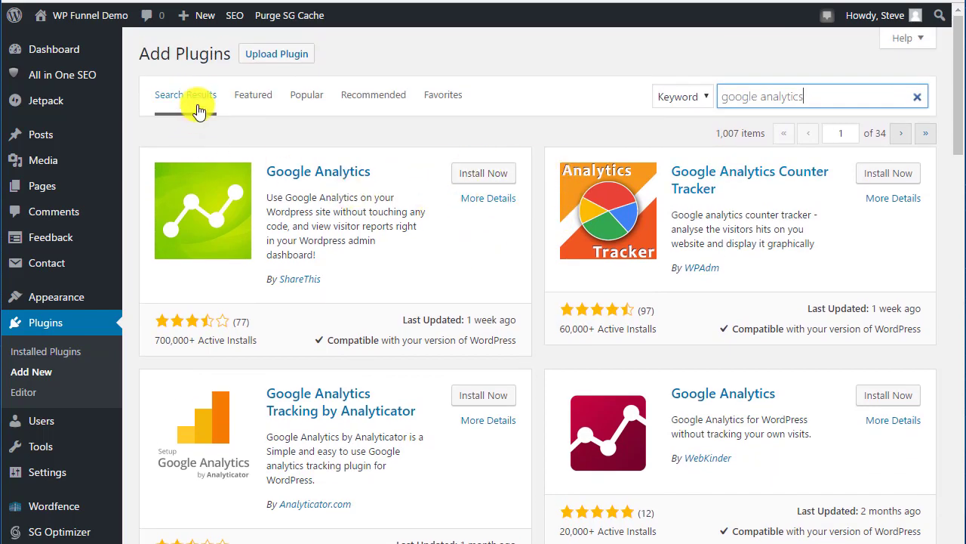
{"action": "scroll", "coordinate": [591, 196], "scroll_direction": "down", "scroll_amount": 1}
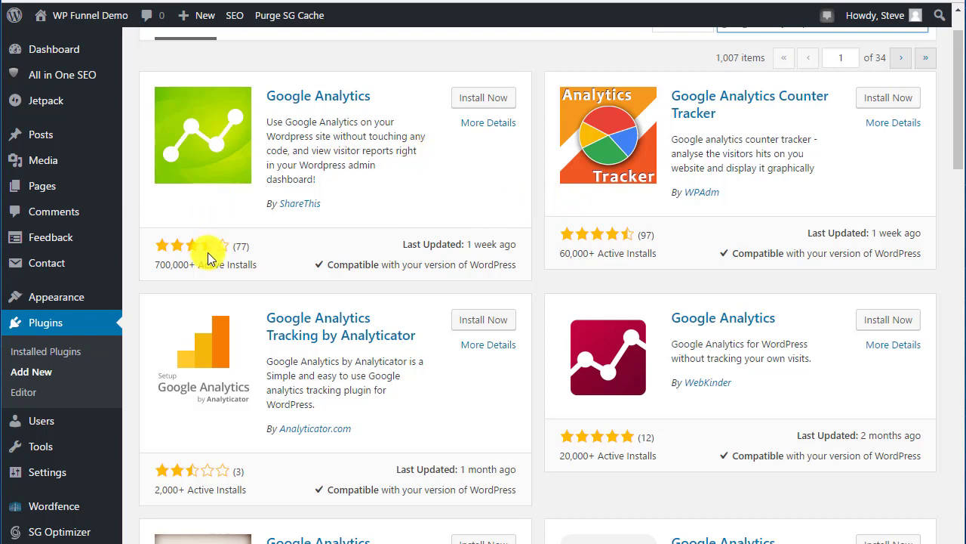
{"action": "scroll", "coordinate": [407, 205], "scroll_direction": "up", "scroll_amount": 1}
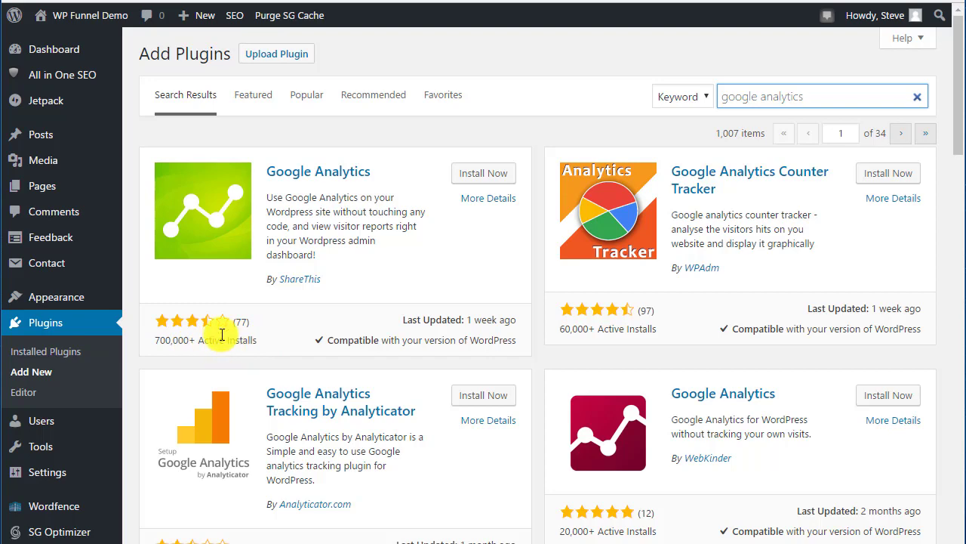
{"action": "scroll", "coordinate": [222, 330], "scroll_direction": "down", "scroll_amount": 3}
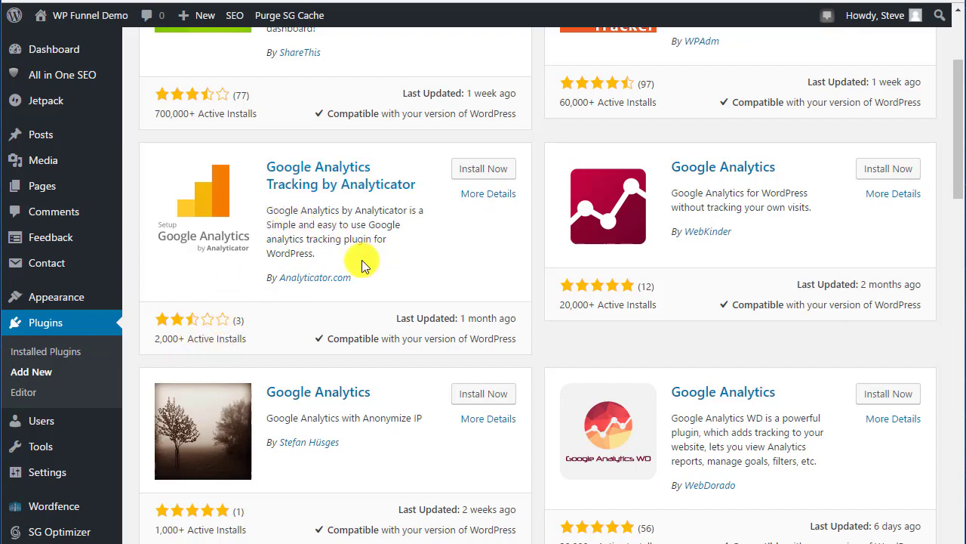
{"action": "scroll", "coordinate": [231, 356], "scroll_direction": "down", "scroll_amount": 1}
{"action": "scroll", "coordinate": [255, 347], "scroll_direction": "down", "scroll_amount": 12}
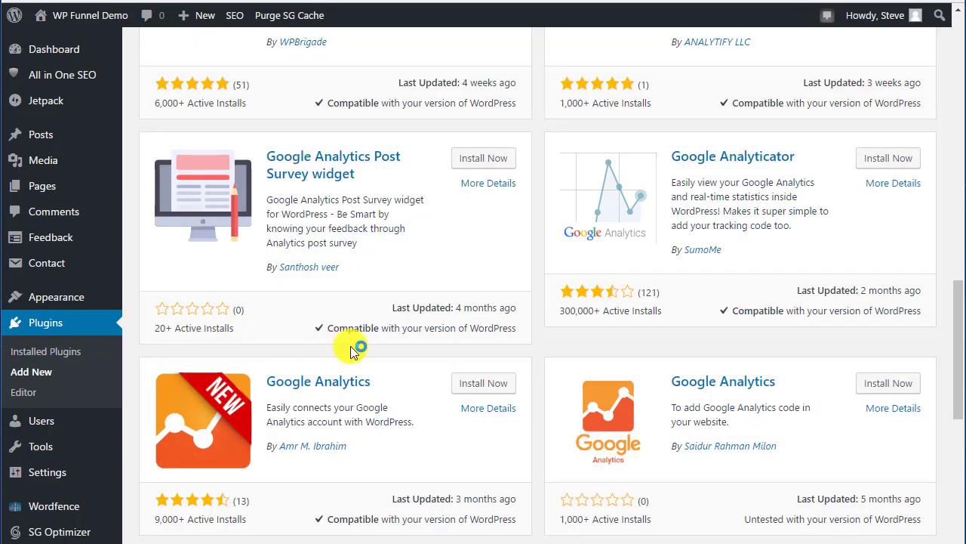
{"action": "scroll", "coordinate": [335, 348], "scroll_direction": "up", "scroll_amount": 1}
{"action": "scroll", "coordinate": [336, 351], "scroll_direction": "down", "scroll_amount": 2}
{"action": "scroll", "coordinate": [336, 351], "scroll_direction": "up", "scroll_amount": 15}
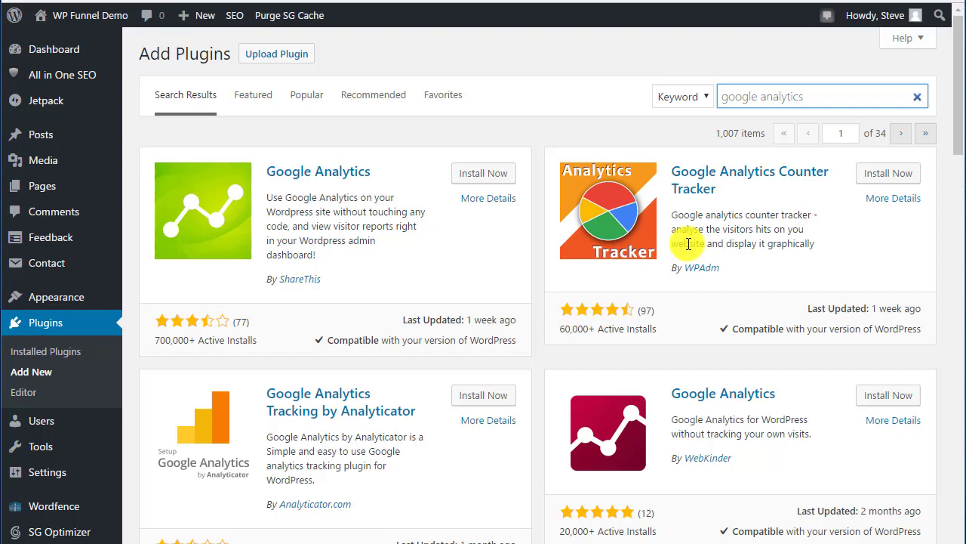
{"action": "scroll", "coordinate": [687, 243], "scroll_direction": "down", "scroll_amount": 2}
{"action": "scroll", "coordinate": [479, 350], "scroll_direction": "down", "scroll_amount": 1}
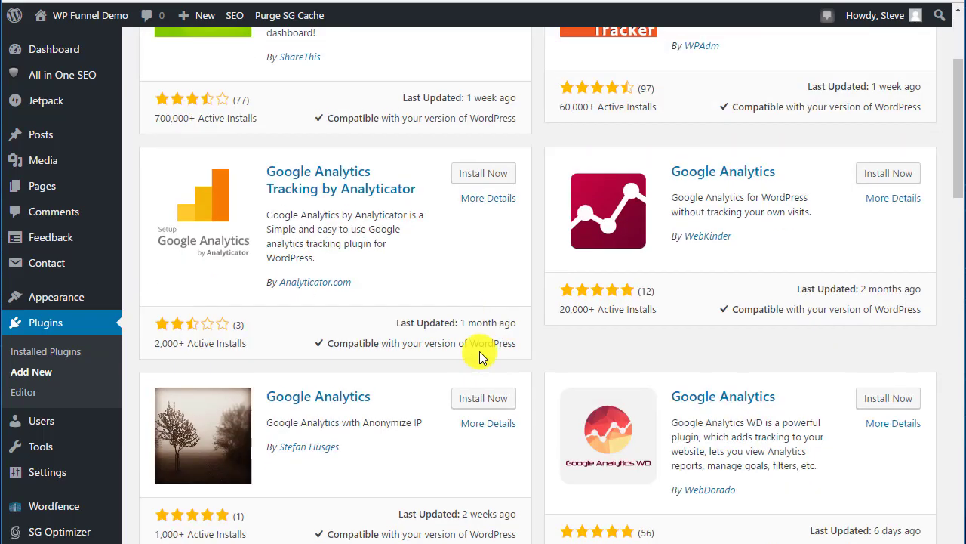
{"action": "scroll", "coordinate": [521, 355], "scroll_direction": "down", "scroll_amount": 2}
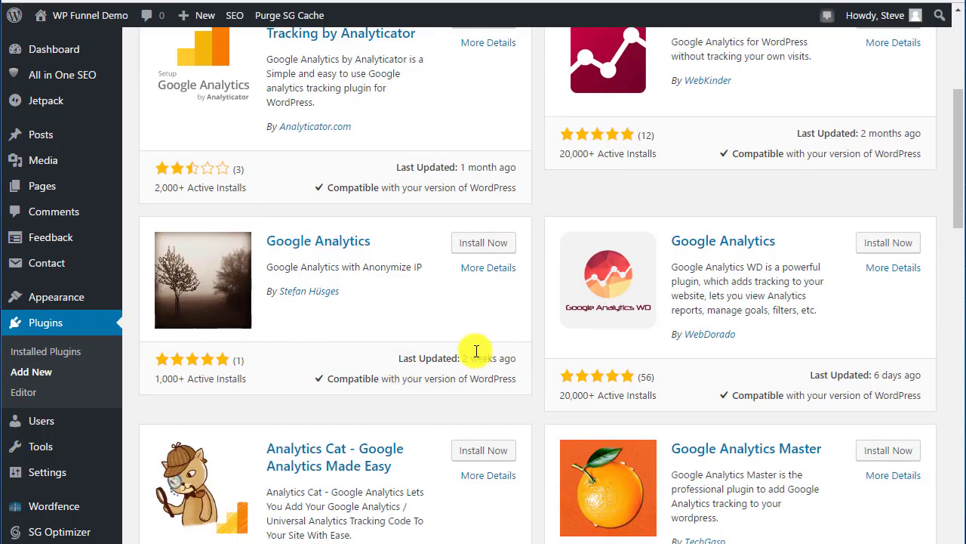
{"action": "scroll", "coordinate": [679, 280], "scroll_direction": "up", "scroll_amount": 5}
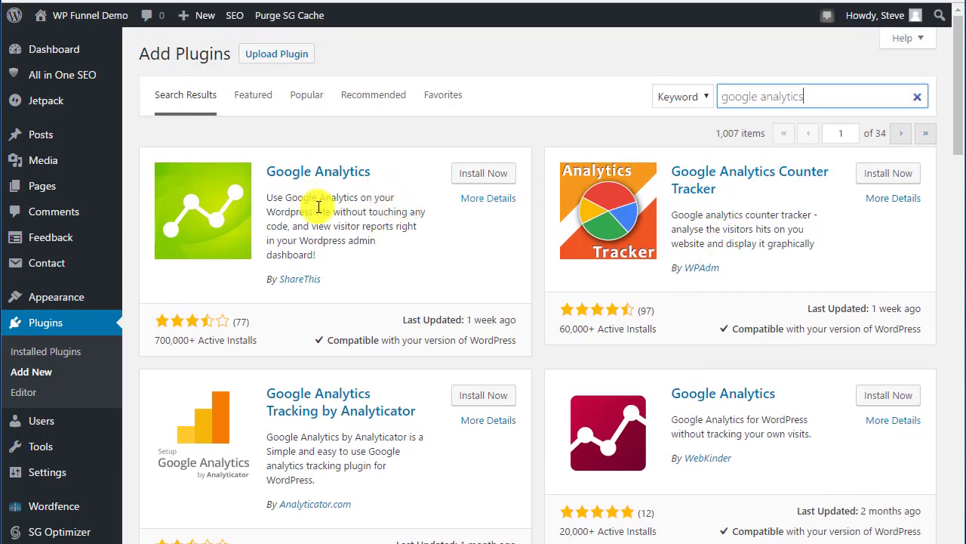
- Check the ShareThis Google Analytics plugin's rating breakdown, then open its 5-star reviews on WordPress.org
{"action": "left_click", "coordinate": [468, 199]}
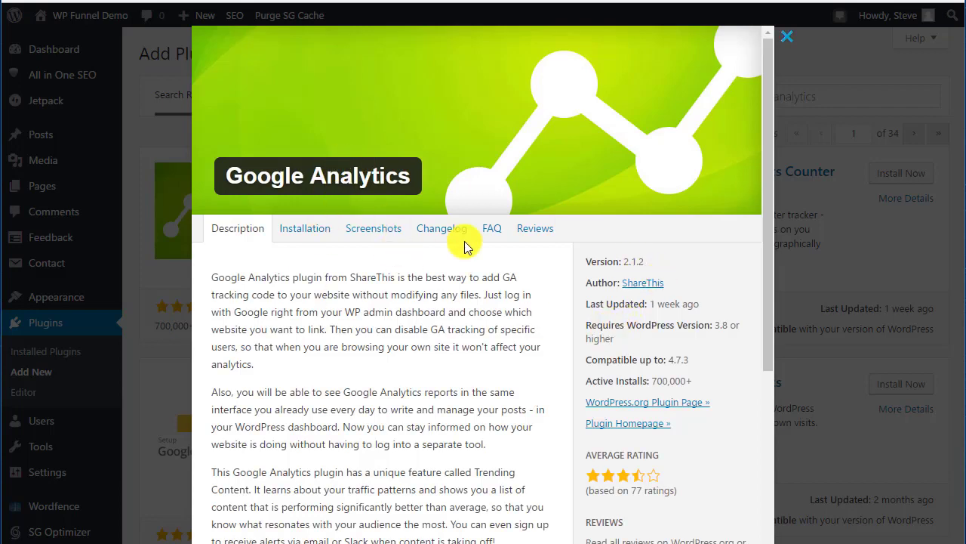
{"action": "scroll", "coordinate": [506, 227], "scroll_direction": "down", "scroll_amount": 3}
{"action": "scroll", "coordinate": [509, 237], "scroll_direction": "up", "scroll_amount": 5}
{"action": "scroll", "coordinate": [608, 264], "scroll_direction": "down", "scroll_amount": 5}
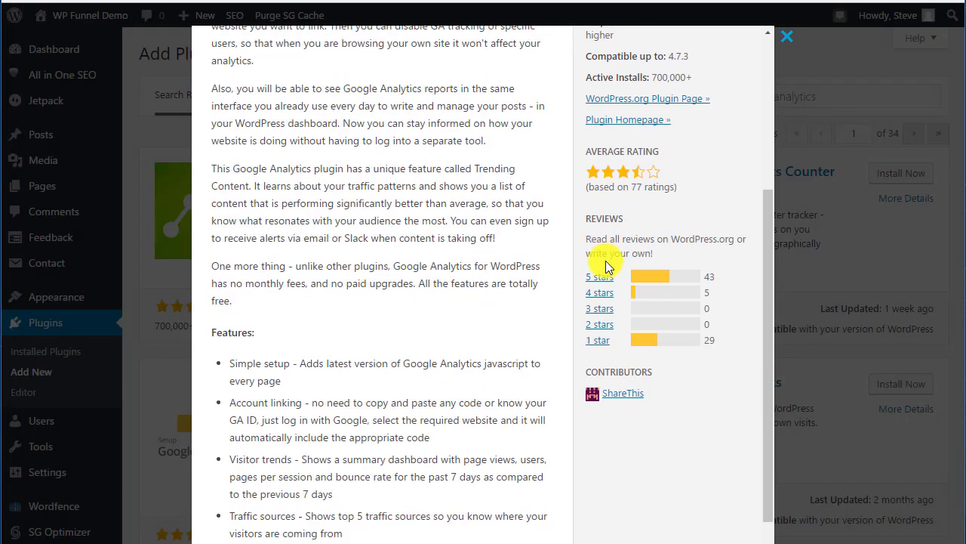
{"action": "scroll", "coordinate": [619, 249], "scroll_direction": "up", "scroll_amount": 2}
{"action": "scroll", "coordinate": [613, 138], "scroll_direction": "up", "scroll_amount": 1}
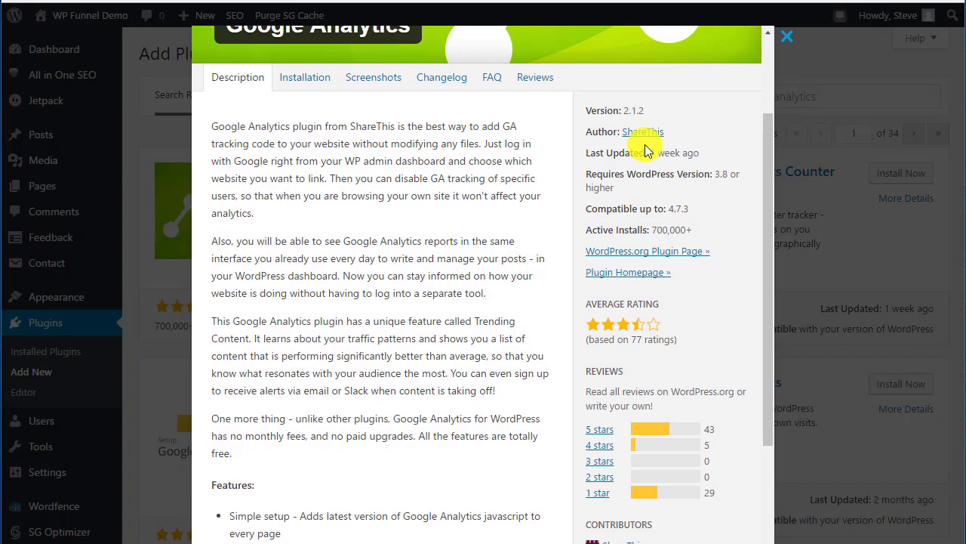
{"action": "scroll", "coordinate": [659, 170], "scroll_direction": "down", "scroll_amount": 1}
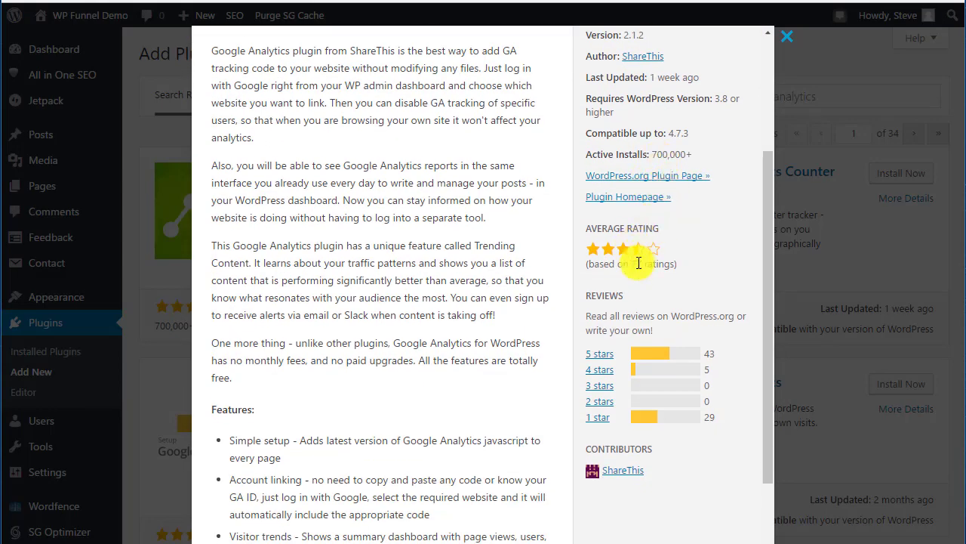
{"action": "left_click", "coordinate": [600, 355]}
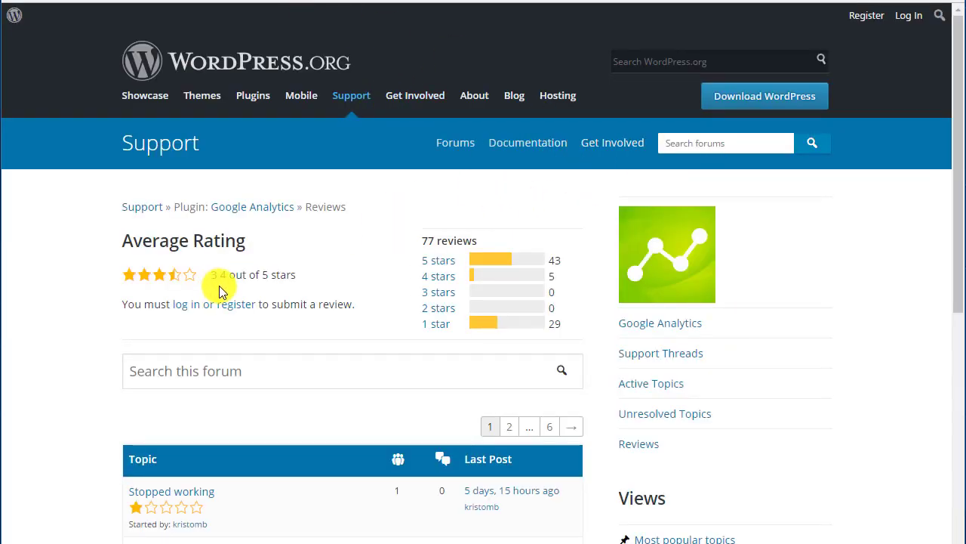
- Filter the Google Analytics reviews to 1 star and open the 'Stopped working' review
{"action": "scroll", "coordinate": [252, 267], "scroll_direction": "down", "scroll_amount": 1}
{"action": "left_click", "coordinate": [435, 250]}
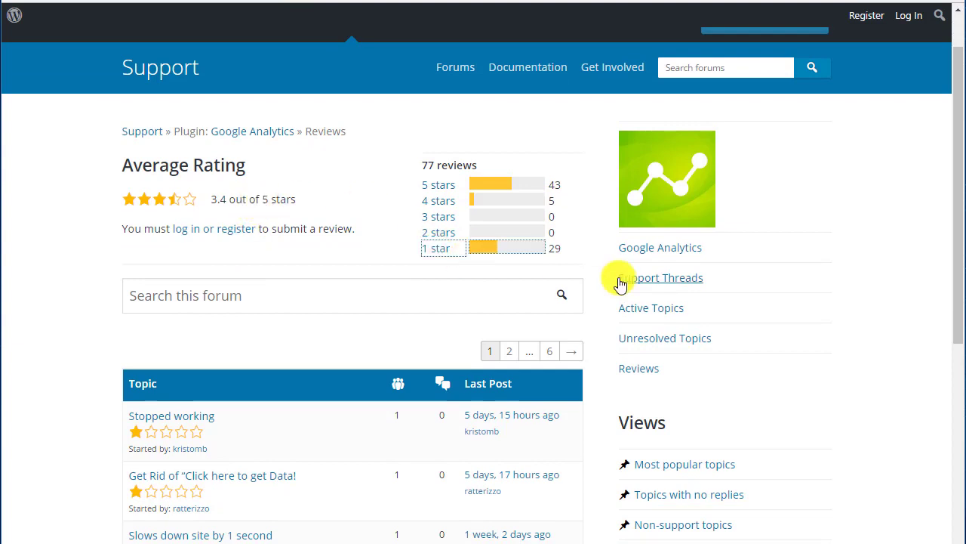
{"action": "scroll", "coordinate": [427, 260], "scroll_direction": "down", "scroll_amount": 3}
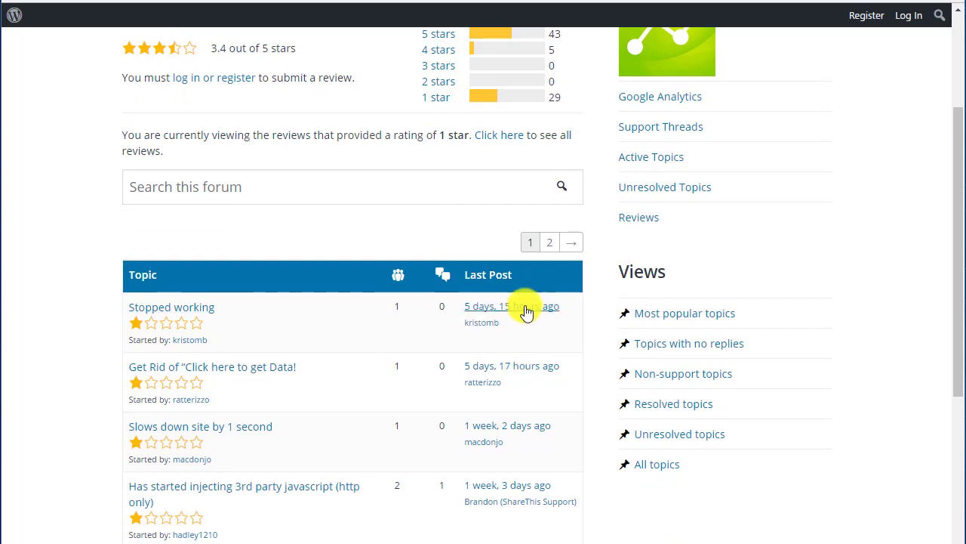
{"action": "left_click", "coordinate": [194, 309]}
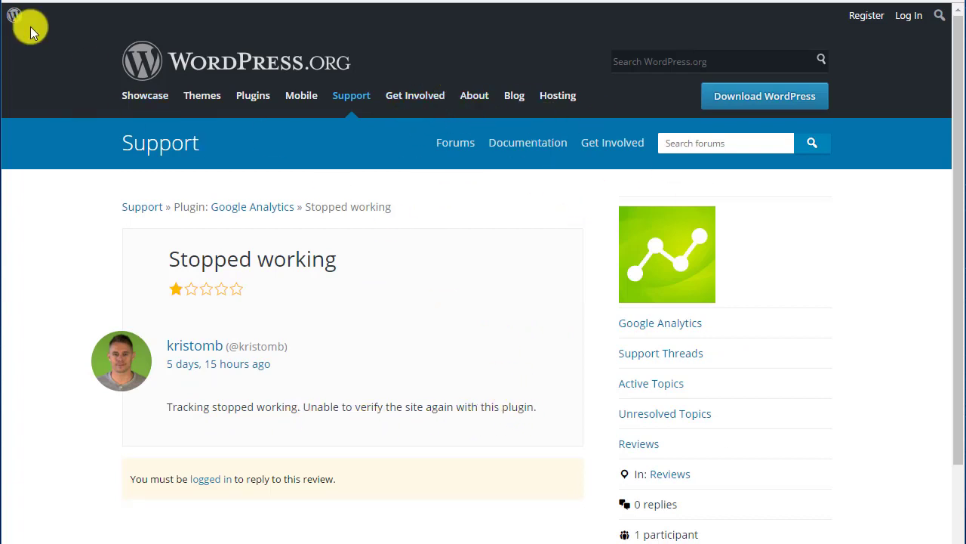
- Go back to the 1-star list, then close the tab to return to the WordPress admin
{"action": "key", "text": "alt+Left"}
{"action": "scroll", "coordinate": [313, 287], "scroll_direction": "up", "scroll_amount": 3}
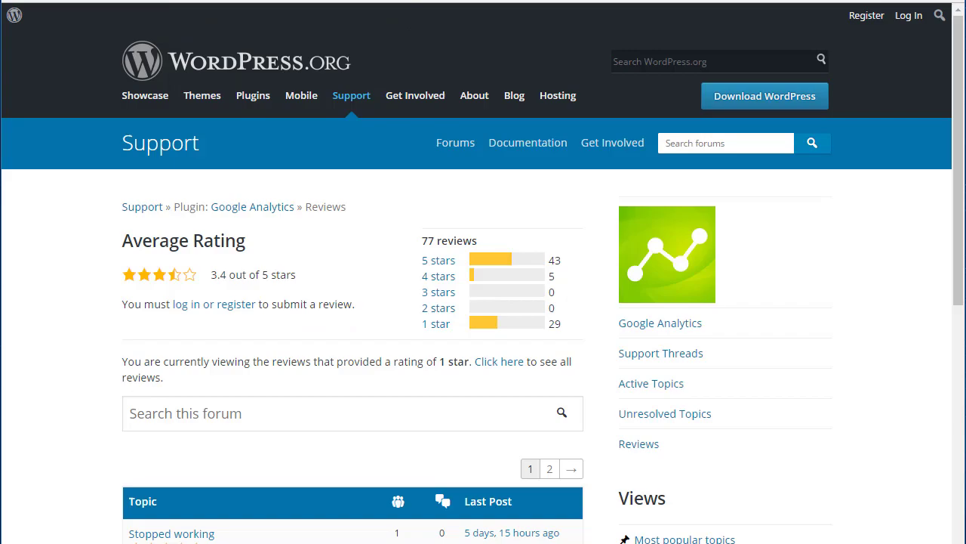
{"action": "key", "text": "ctrl+w"}
- Look over the Google Analytics plugin's Reviews bars, then close its details window
{"action": "scroll", "coordinate": [754, 102], "scroll_direction": "up", "scroll_amount": 4}
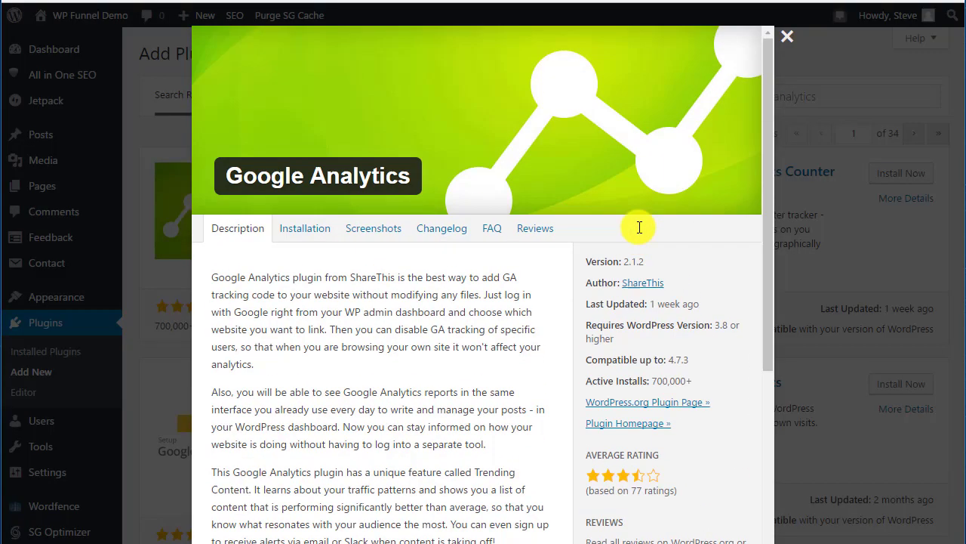
{"action": "scroll", "coordinate": [679, 188], "scroll_direction": "down", "scroll_amount": 4}
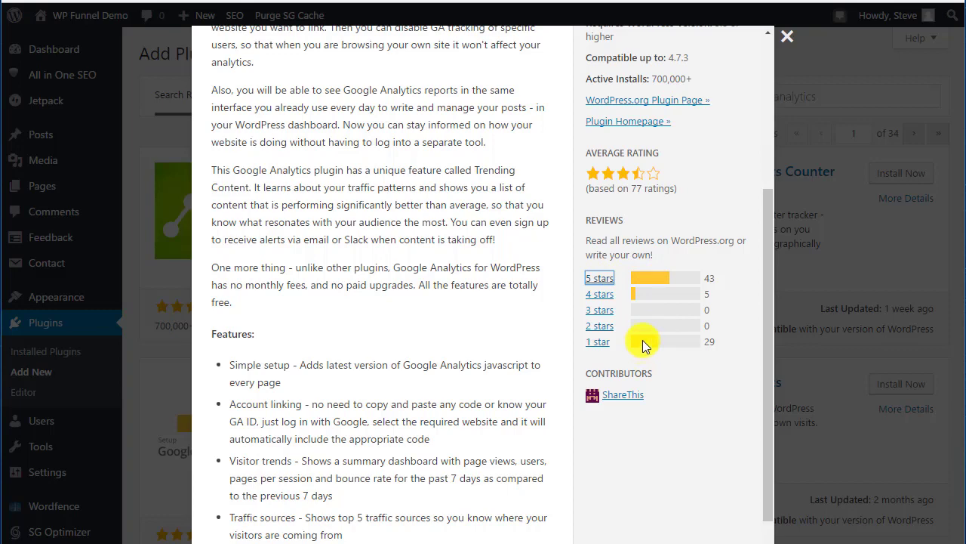
{"action": "scroll", "coordinate": [665, 348], "scroll_direction": "up", "scroll_amount": 5}
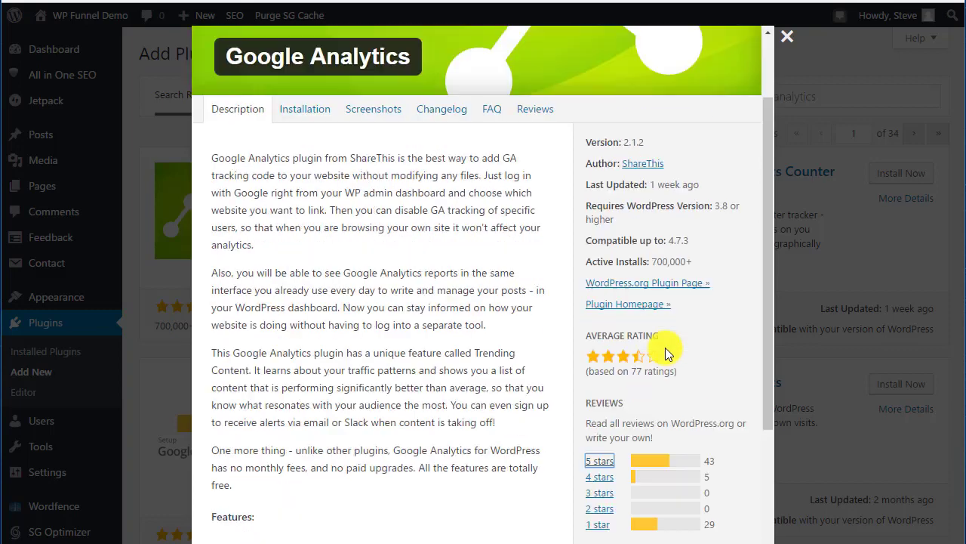
{"action": "left_click", "coordinate": [785, 39]}
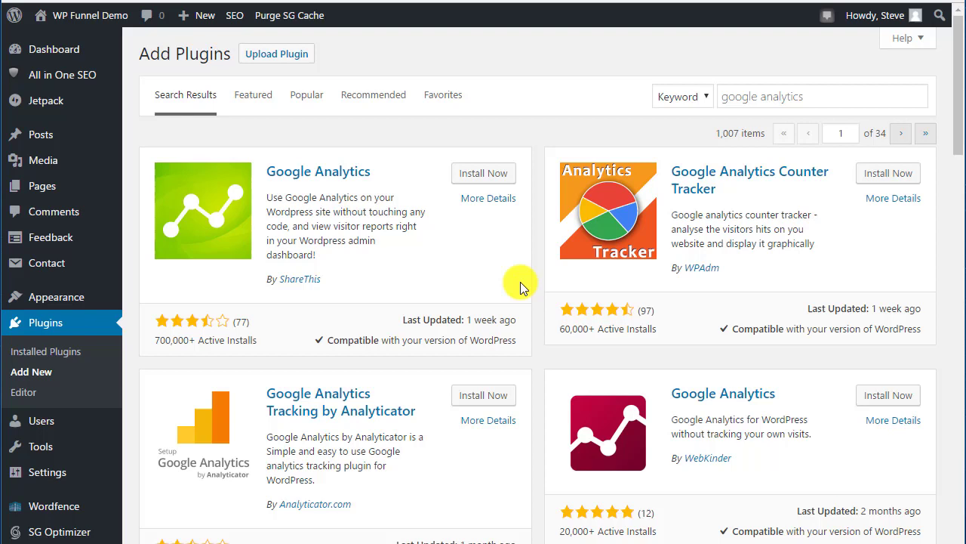
- Refine the search to 'google analytics dashboard' and check Google Analytics Dashboard for WP's ratings
{"action": "left_click", "coordinate": [828, 98]}
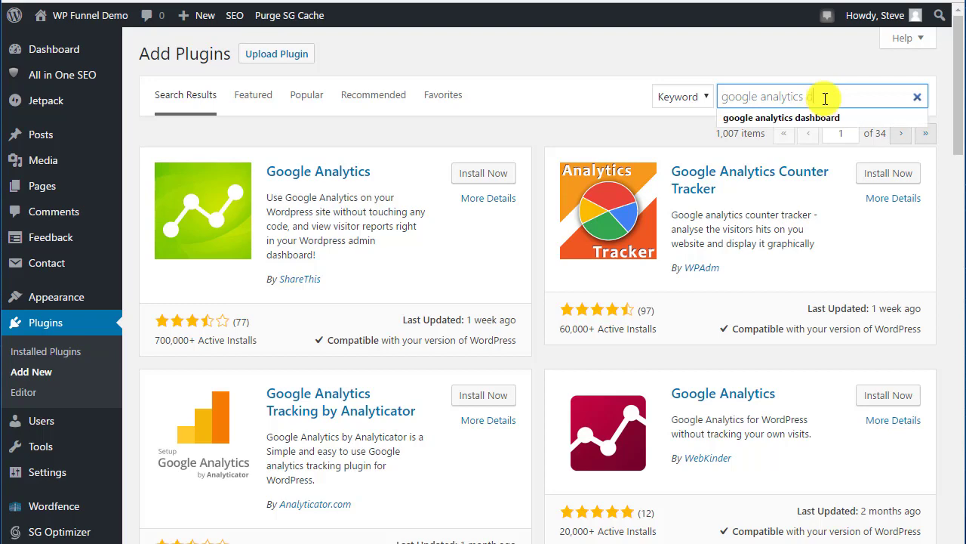
{"action": "type", "text": "dashb"}
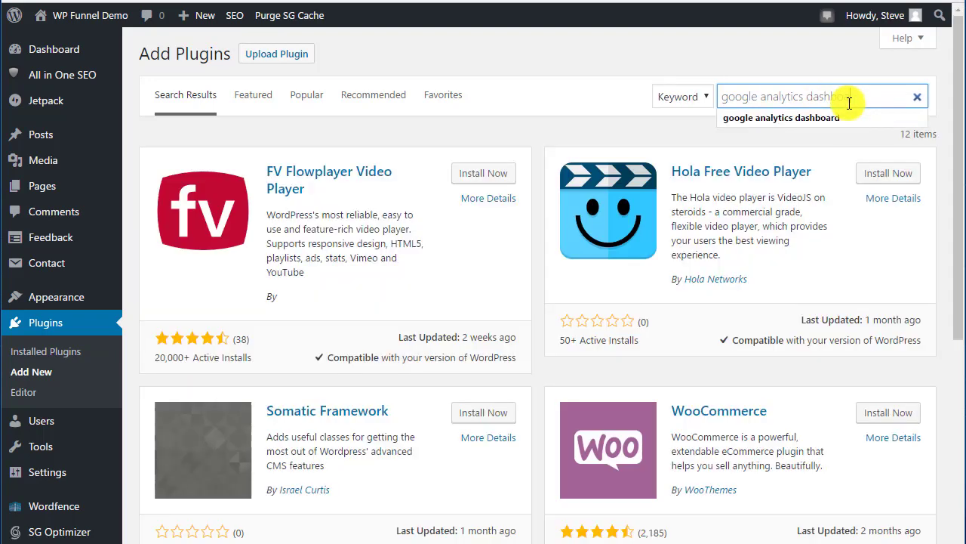
{"action": "type", "text": "oard"}
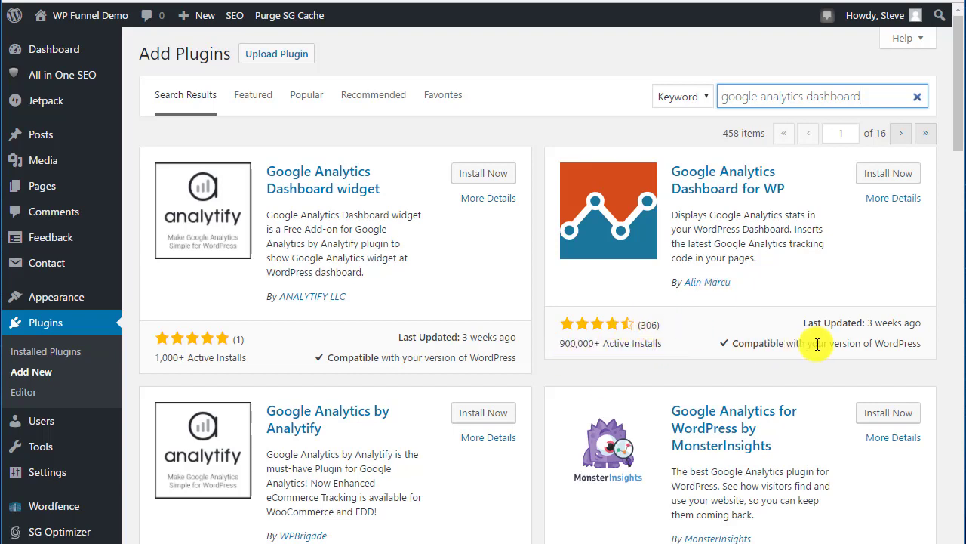
{"action": "left_click", "coordinate": [891, 198]}
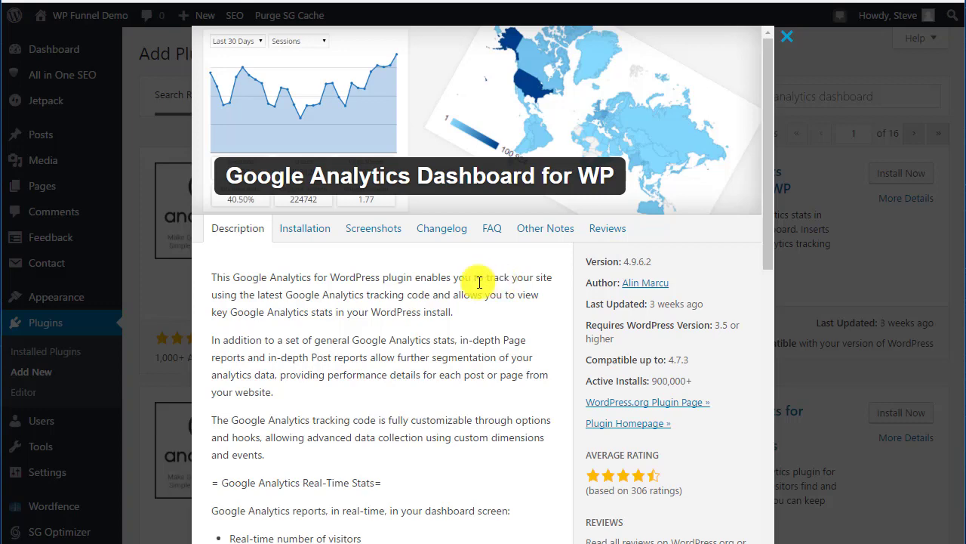
{"action": "scroll", "coordinate": [395, 266], "scroll_direction": "down", "scroll_amount": 3}
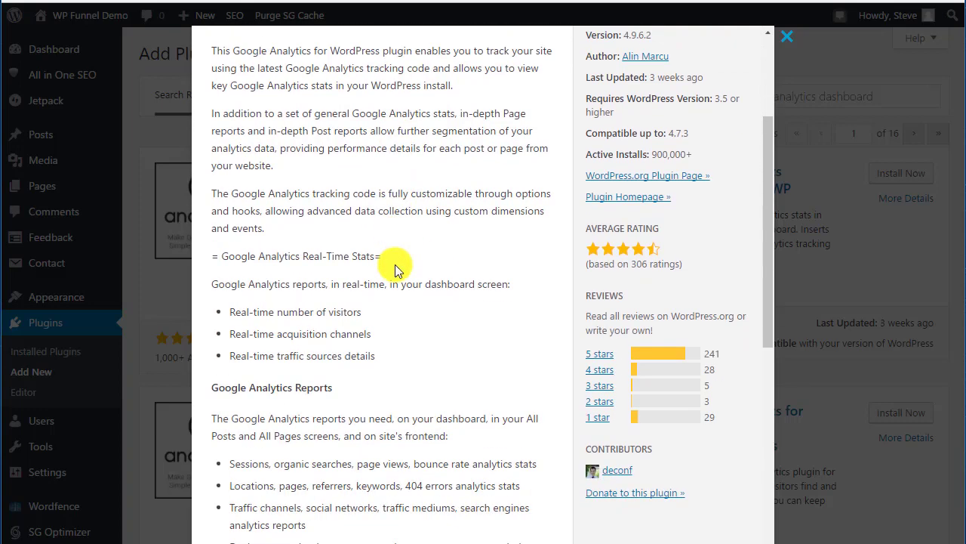
{"action": "scroll", "coordinate": [395, 266], "scroll_direction": "down", "scroll_amount": 2}
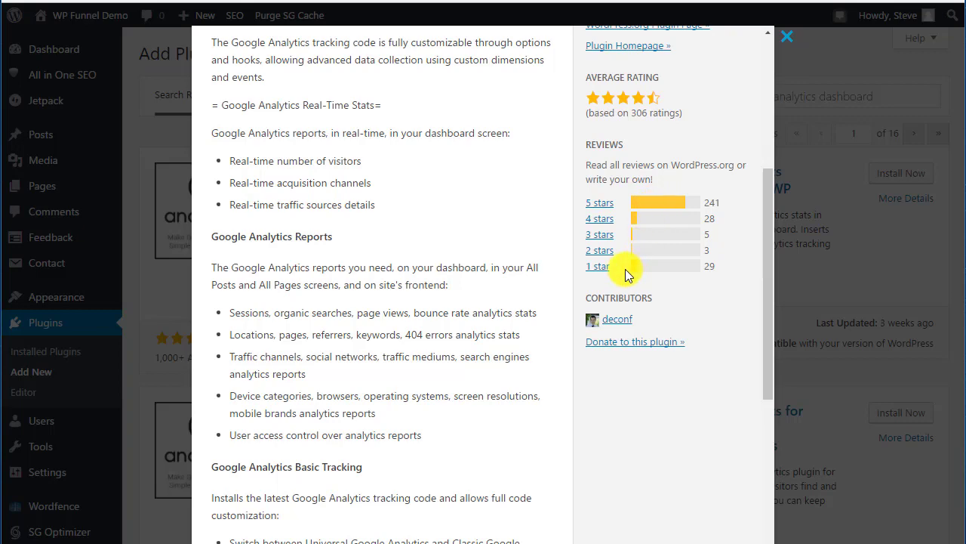
{"action": "scroll", "coordinate": [656, 293], "scroll_direction": "up", "scroll_amount": 5}
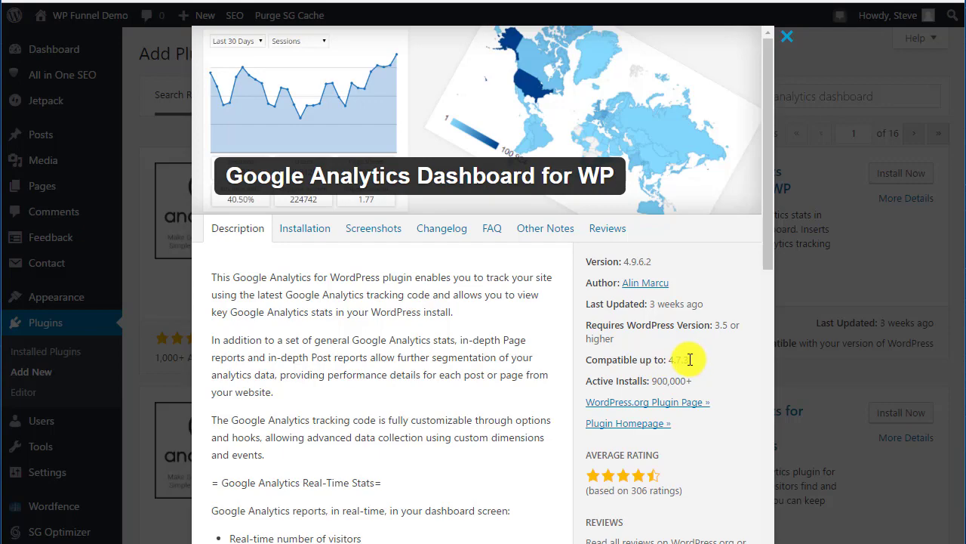
{"action": "scroll", "coordinate": [660, 155], "scroll_direction": "down", "scroll_amount": 4}
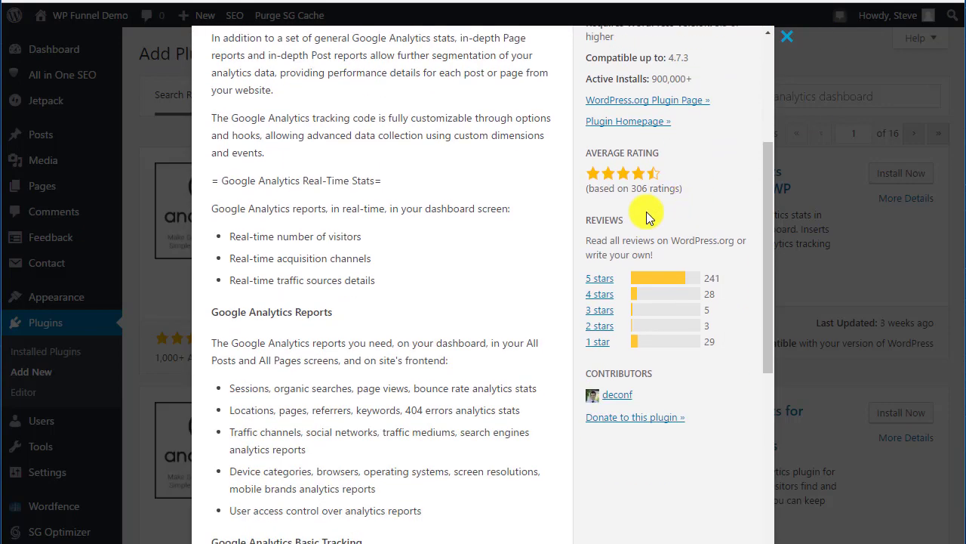
{"action": "scroll", "coordinate": [711, 135], "scroll_direction": "up", "scroll_amount": 5}
{"action": "left_click", "coordinate": [787, 36]}
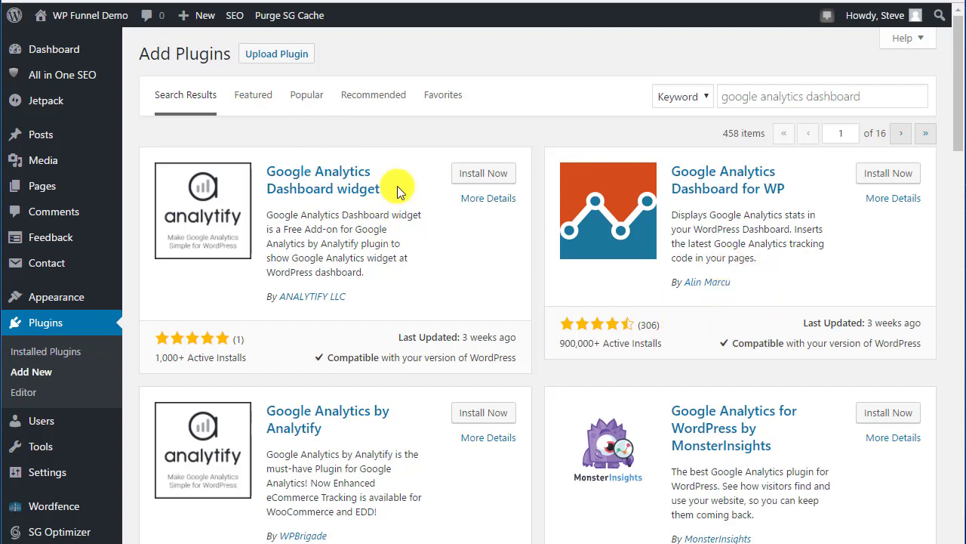
- Replace the search phrase with 'shopify' and scroll through its 38 results
{"action": "left_click_drag", "start_coordinate": [869, 96], "coordinate": [677, 104]}
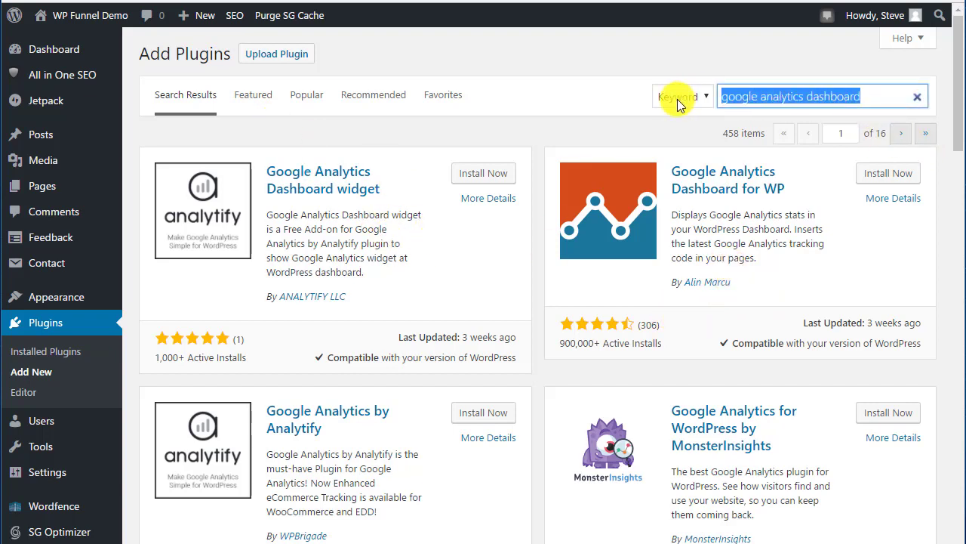
{"action": "key", "text": "BackSpace"}
{"action": "type", "text": "shopify"}
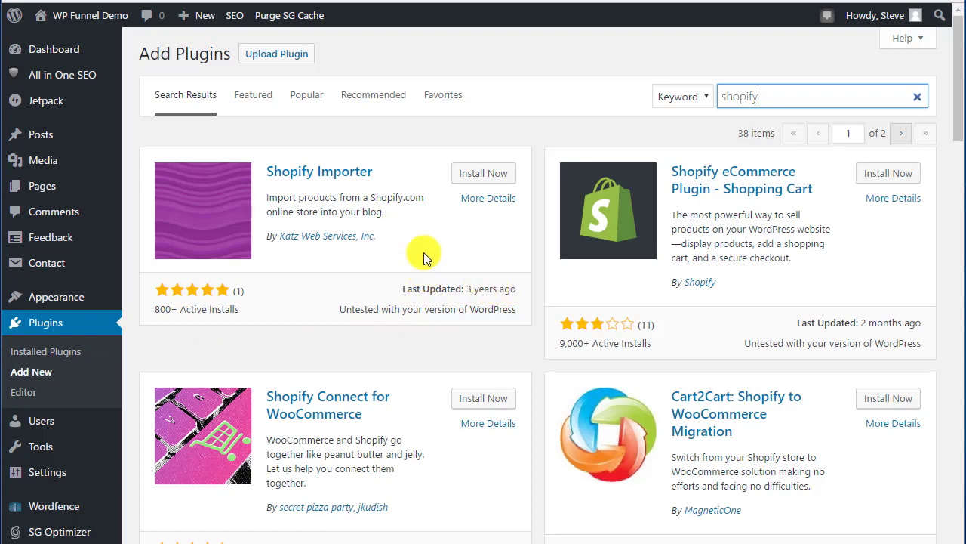
{"action": "scroll", "coordinate": [424, 252], "scroll_direction": "down", "scroll_amount": 1}
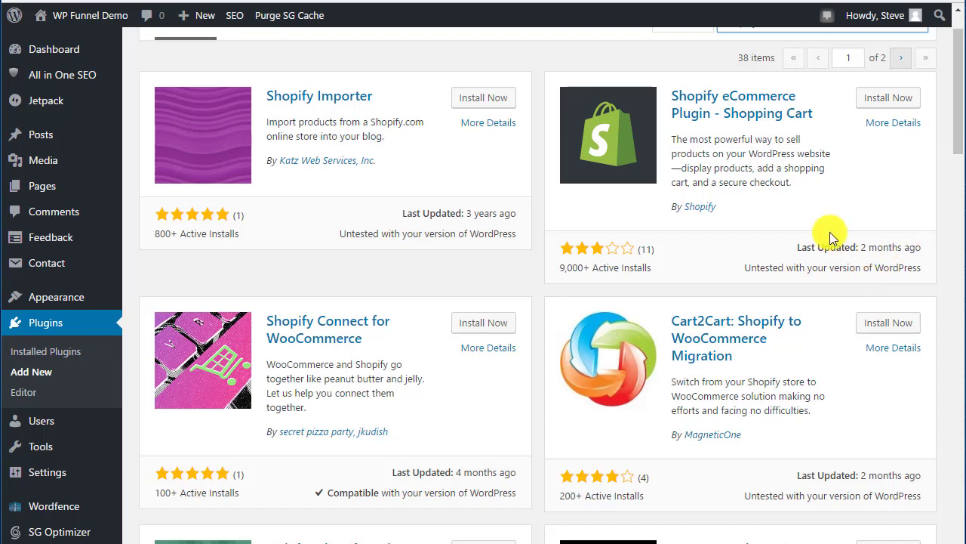
- Open the Shopify eCommerce Plugin details and check its 3-star average from 11 ratings
{"action": "left_click", "coordinate": [885, 123]}
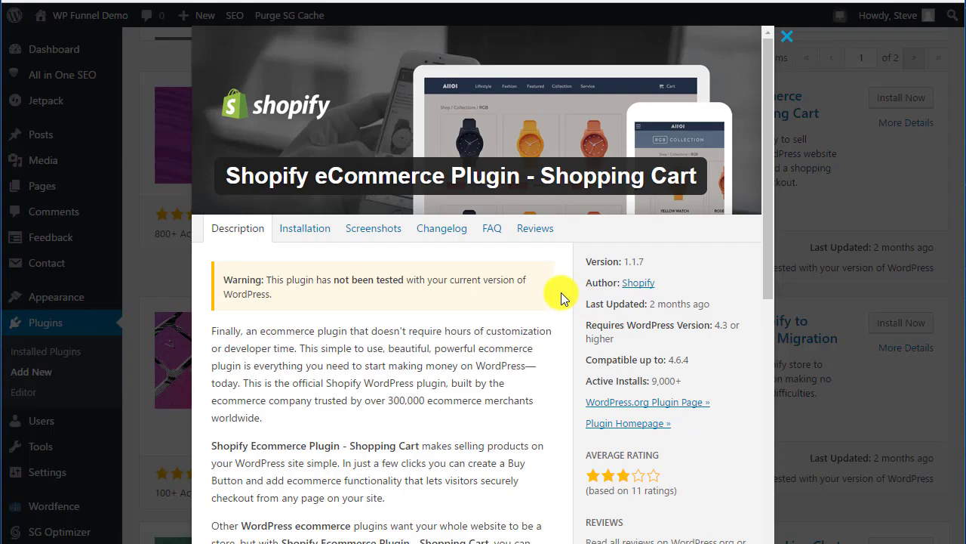
{"action": "scroll", "coordinate": [624, 298], "scroll_direction": "down", "scroll_amount": 5}
{"action": "scroll", "coordinate": [668, 314], "scroll_direction": "up", "scroll_amount": 3}
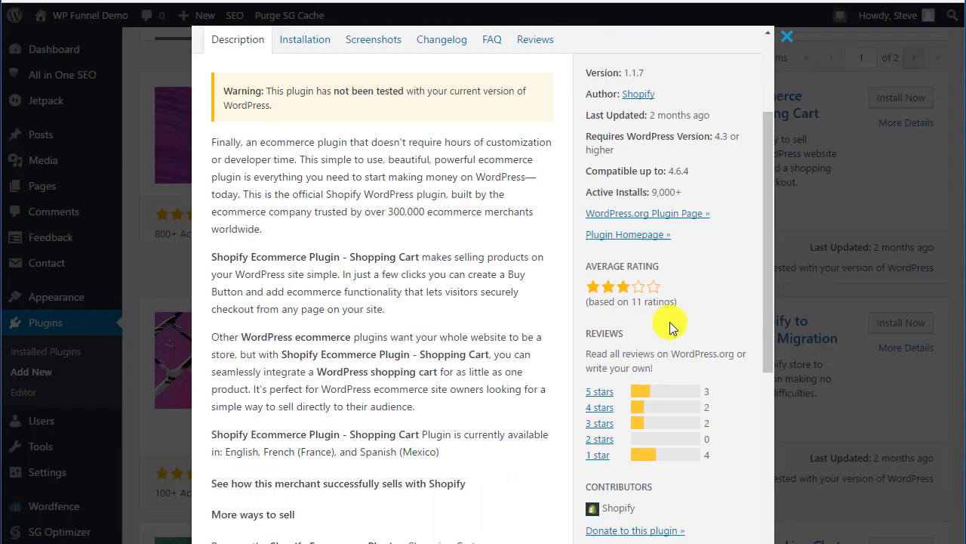
{"action": "scroll", "coordinate": [684, 294], "scroll_direction": "down", "scroll_amount": 1}
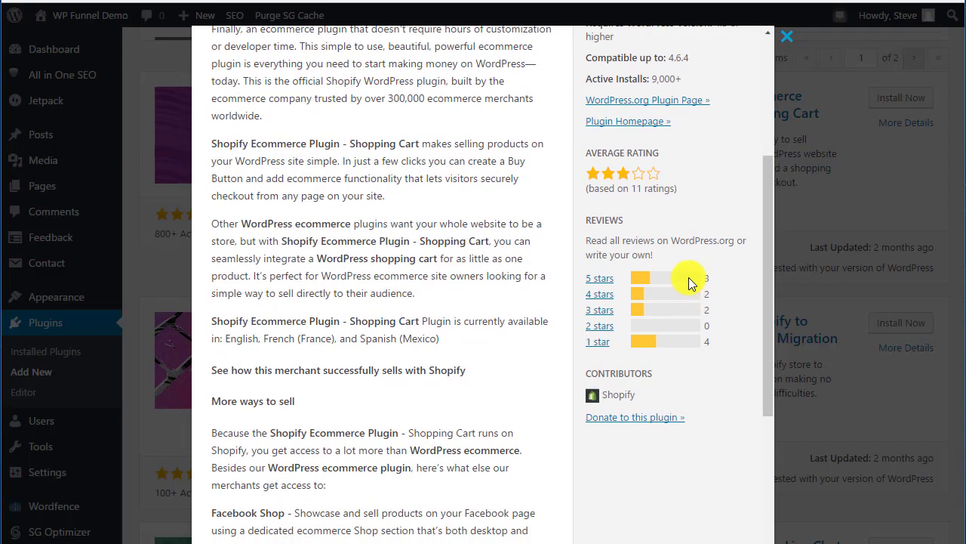
{"action": "scroll", "coordinate": [653, 242], "scroll_direction": "up", "scroll_amount": 3}
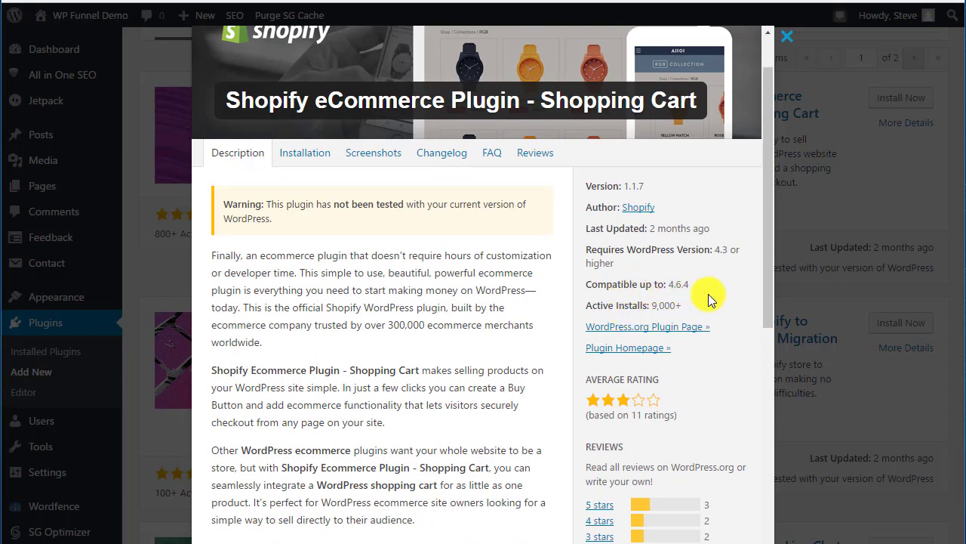
{"action": "scroll", "coordinate": [695, 291], "scroll_direction": "down", "scroll_amount": 3}
{"action": "scroll", "coordinate": [691, 291], "scroll_direction": "down", "scroll_amount": 2}
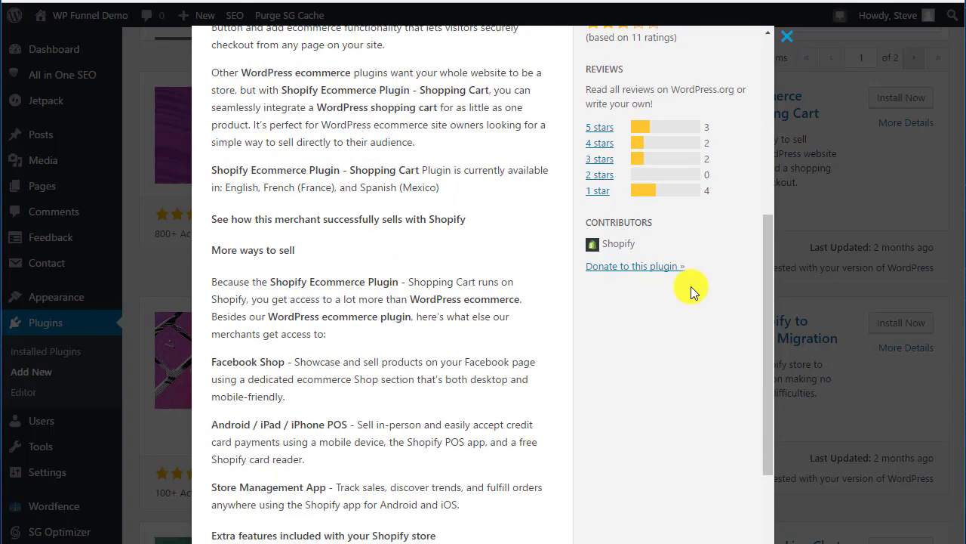
{"action": "scroll", "coordinate": [638, 230], "scroll_direction": "up", "scroll_amount": 1}
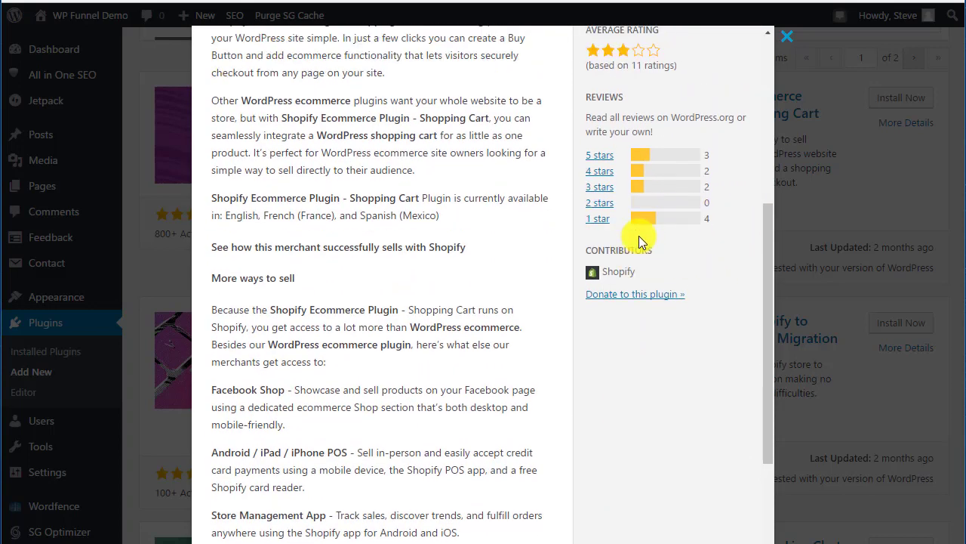
{"action": "scroll", "coordinate": [657, 264], "scroll_direction": "down", "scroll_amount": 1}
{"action": "scroll", "coordinate": [630, 227], "scroll_direction": "up", "scroll_amount": 1}
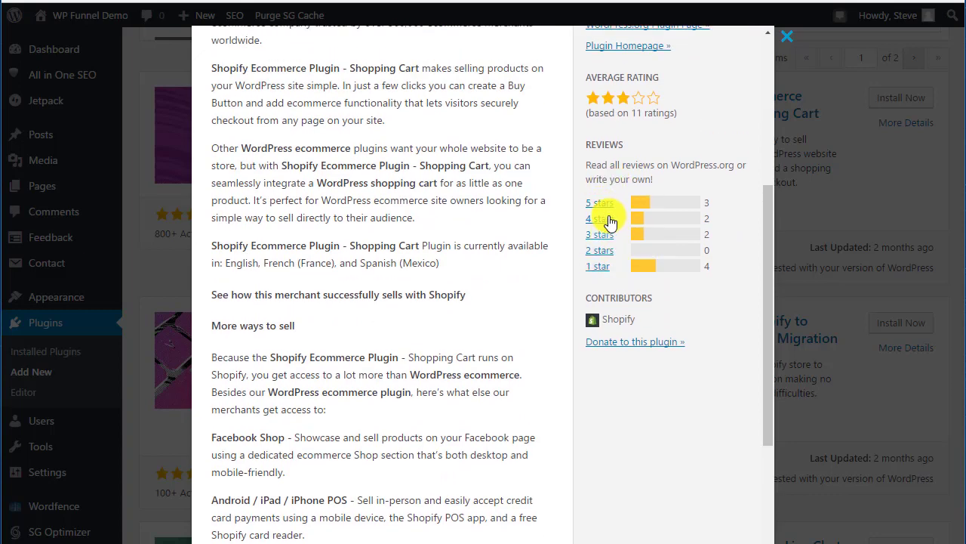
- Open the Shopify plugin's WordPress.org reviews and filter them to its four 1-star reviews
{"action": "left_click", "coordinate": [602, 273]}
{"action": "scroll", "coordinate": [352, 277], "scroll_direction": "down", "scroll_amount": 3}
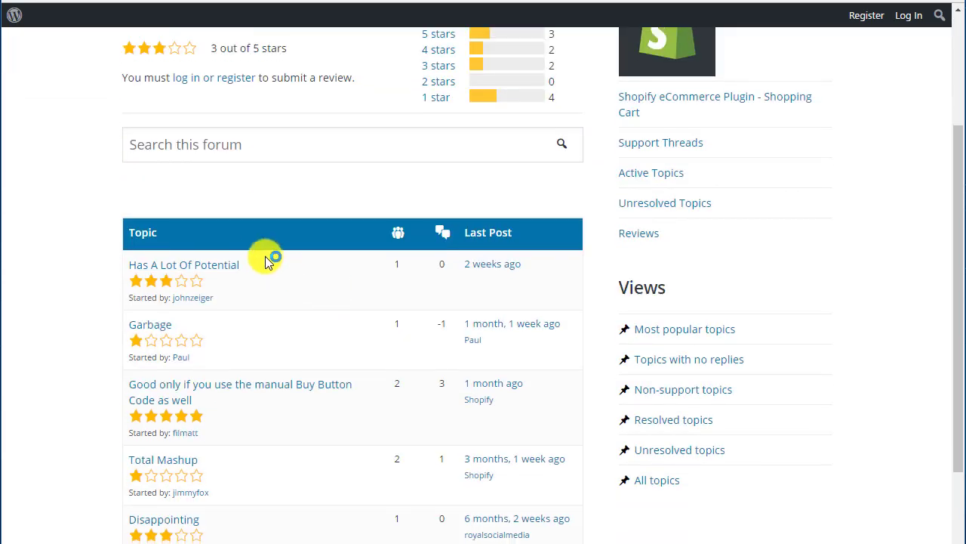
{"action": "scroll", "coordinate": [266, 255], "scroll_direction": "up", "scroll_amount": 2}
{"action": "left_click", "coordinate": [443, 253]}
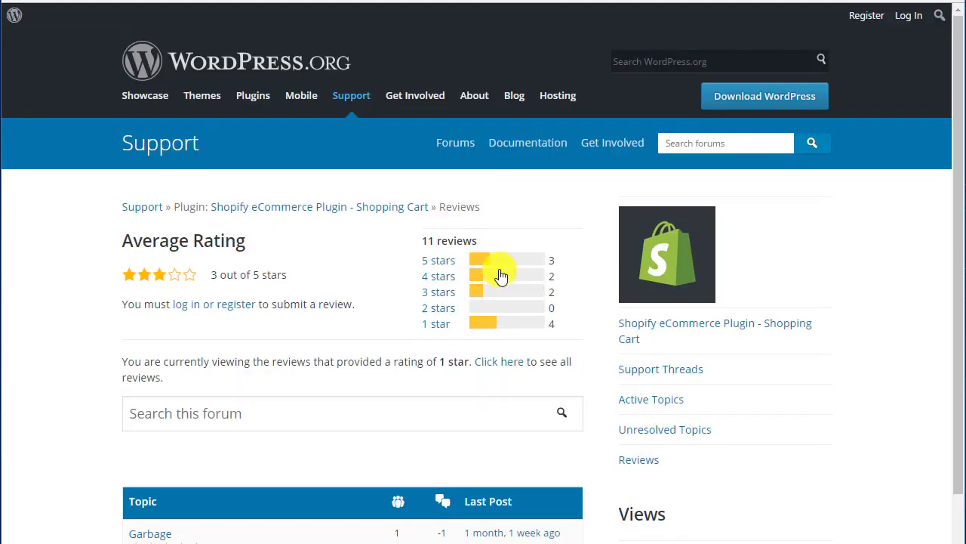
{"action": "scroll", "coordinate": [270, 259], "scroll_direction": "down", "scroll_amount": 3}
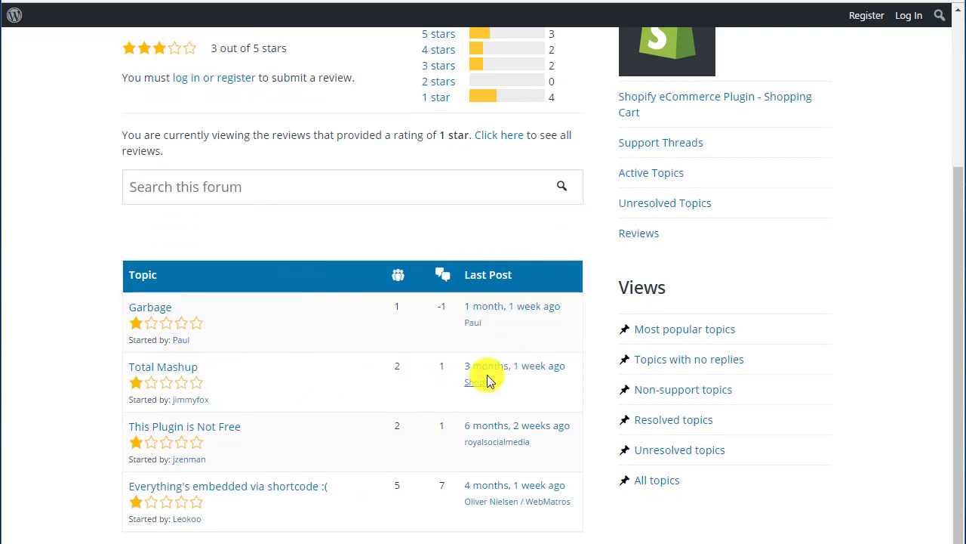
{"action": "scroll", "coordinate": [480, 377], "scroll_direction": "down", "scroll_amount": 1}
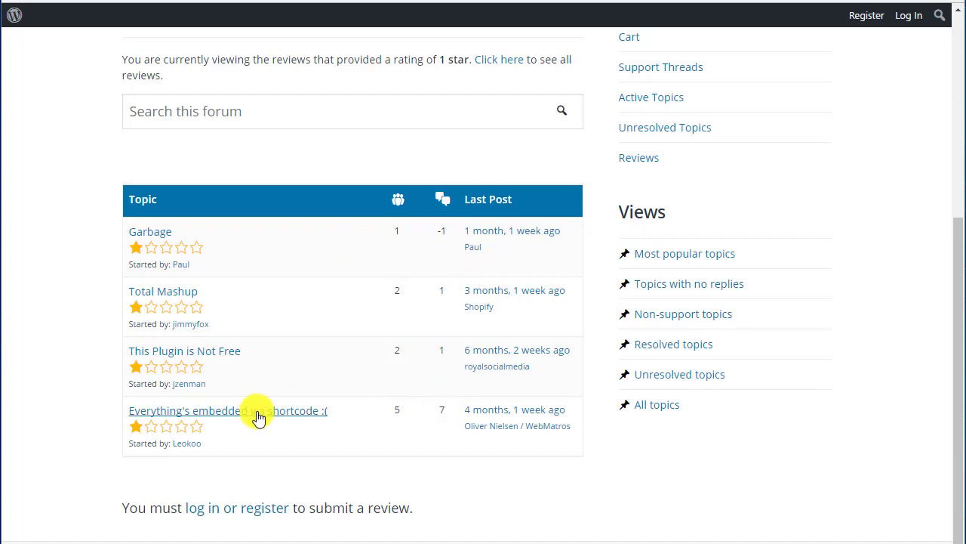
- Read the 'Everything's embedded via shortcode :(' review thread and its replies
{"action": "left_click", "coordinate": [308, 416]}
{"action": "scroll", "coordinate": [418, 341], "scroll_direction": "down", "scroll_amount": 3}
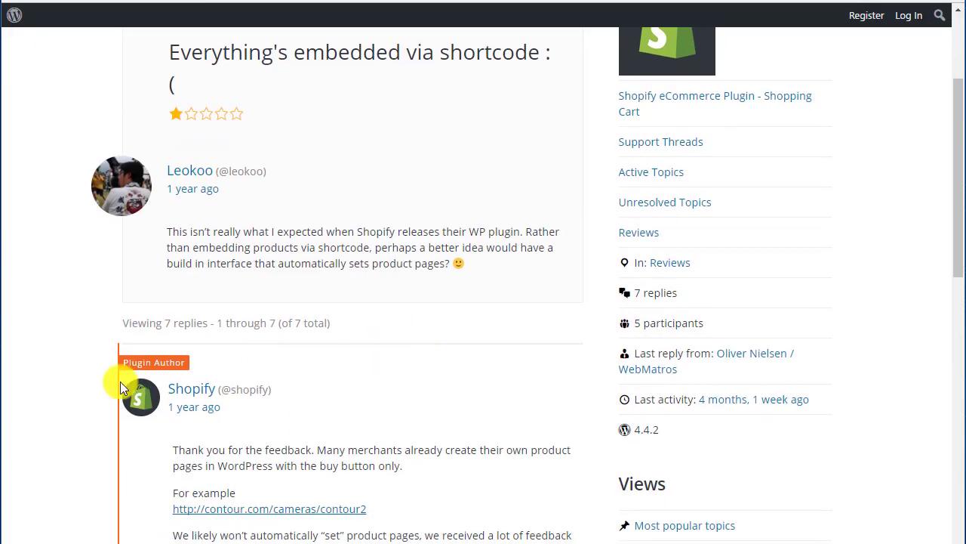
{"action": "scroll", "coordinate": [304, 264], "scroll_direction": "up", "scroll_amount": 2}
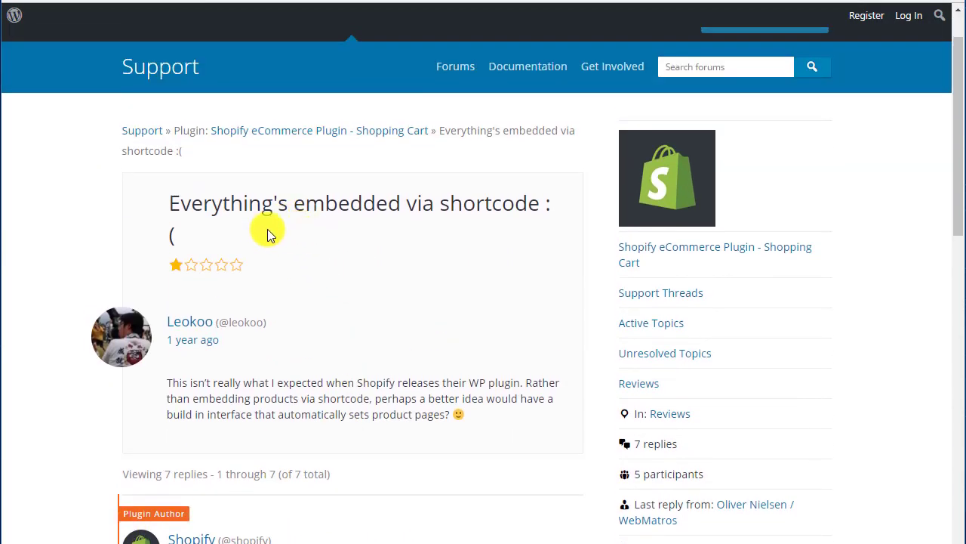
{"action": "scroll", "coordinate": [302, 302], "scroll_direction": "down", "scroll_amount": 2}
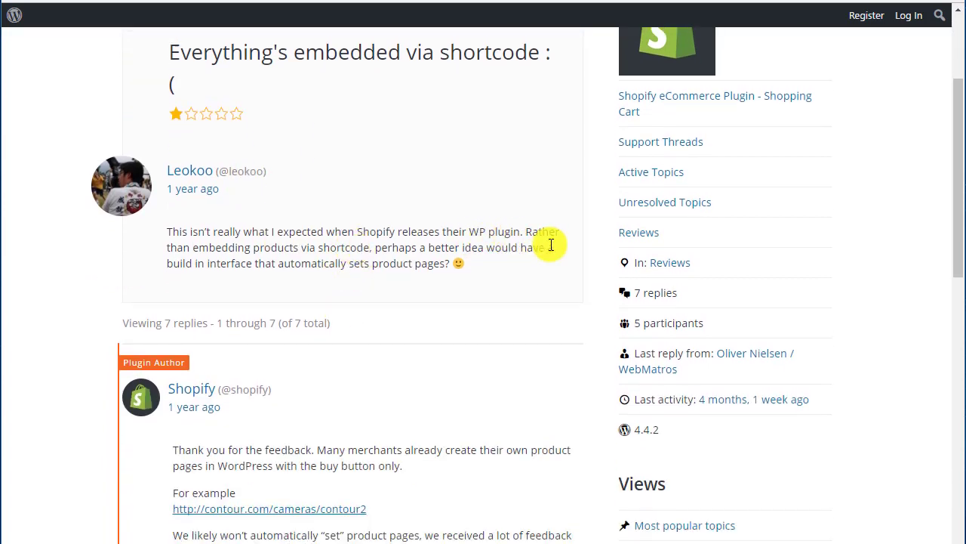
{"action": "scroll", "coordinate": [513, 257], "scroll_direction": "down", "scroll_amount": 1}
{"action": "scroll", "coordinate": [506, 218], "scroll_direction": "down", "scroll_amount": 2}
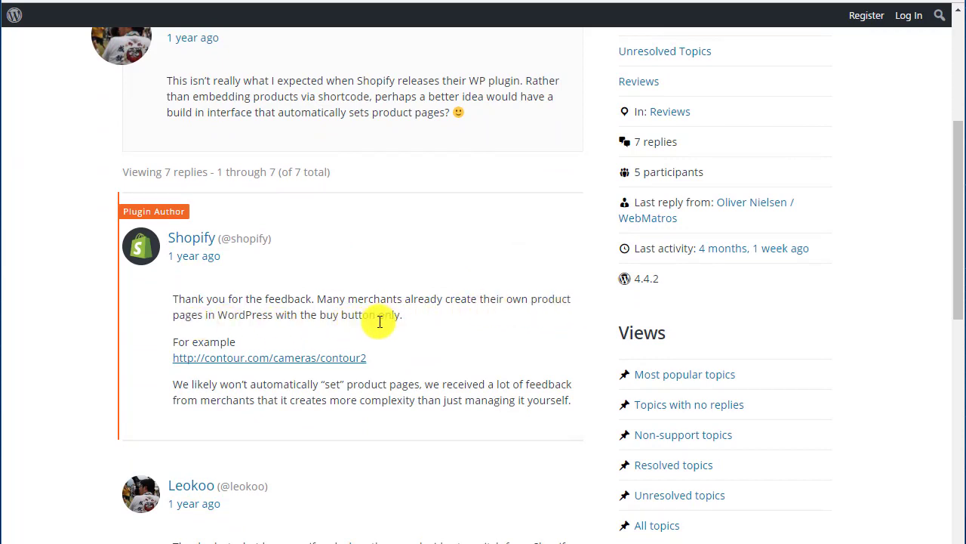
{"action": "scroll", "coordinate": [378, 341], "scroll_direction": "down", "scroll_amount": 1}
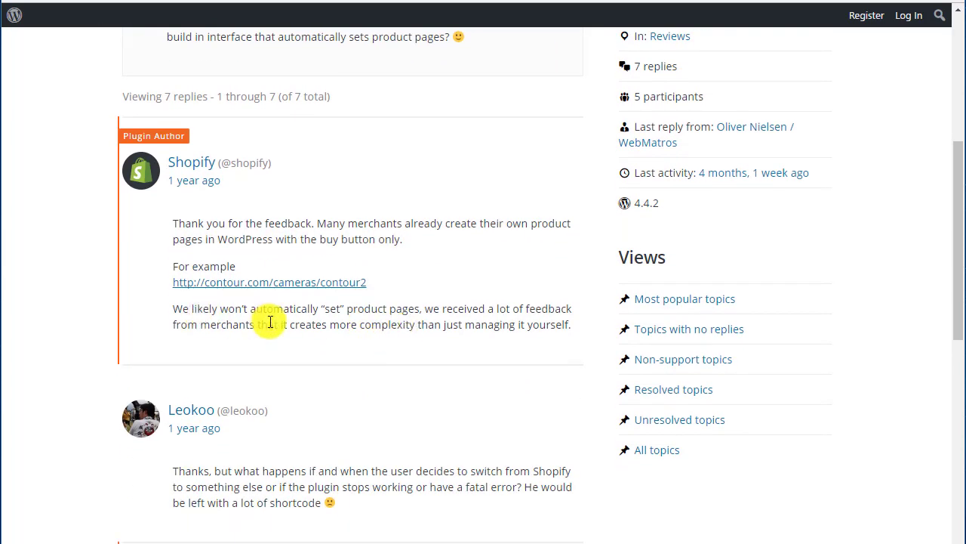
{"action": "scroll", "coordinate": [240, 280], "scroll_direction": "down", "scroll_amount": 5}
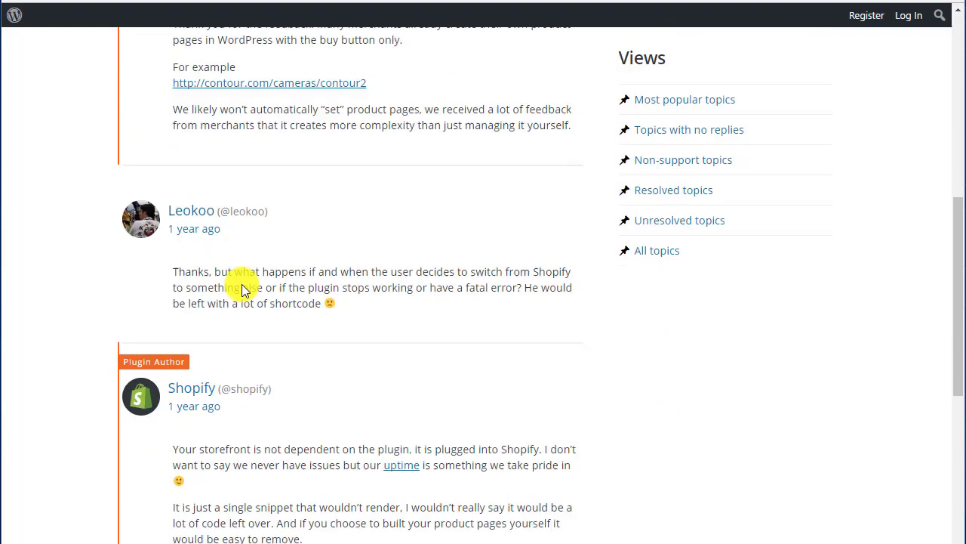
{"action": "key", "text": "Home"}
{"action": "scroll", "coordinate": [253, 334], "scroll_direction": "down", "scroll_amount": 5}
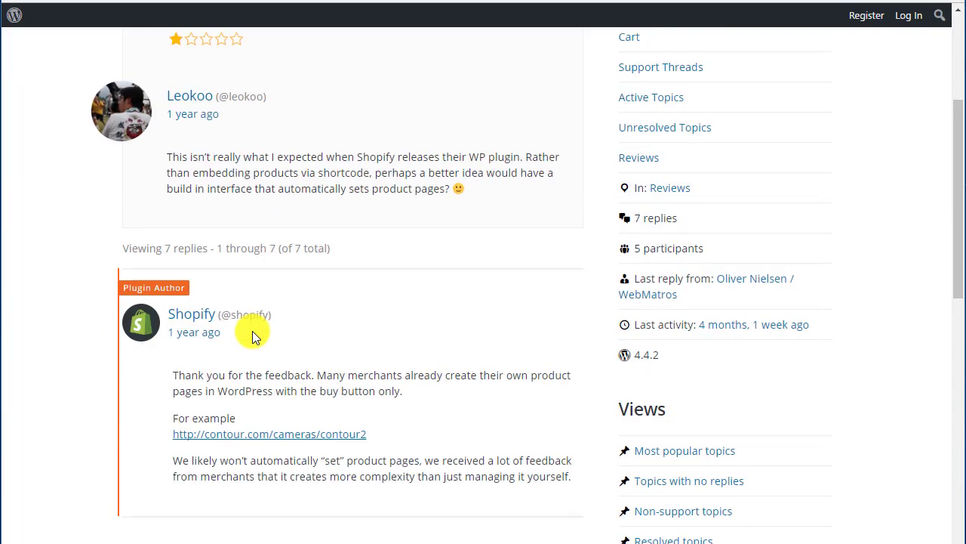
{"action": "scroll", "coordinate": [252, 317], "scroll_direction": "up", "scroll_amount": 3}
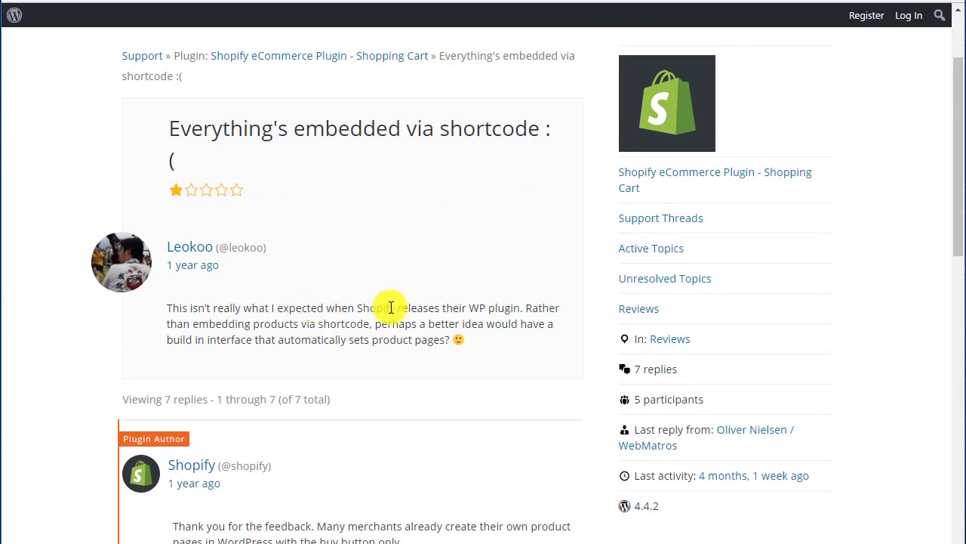
{"action": "scroll", "coordinate": [390, 307], "scroll_direction": "down", "scroll_amount": 3}
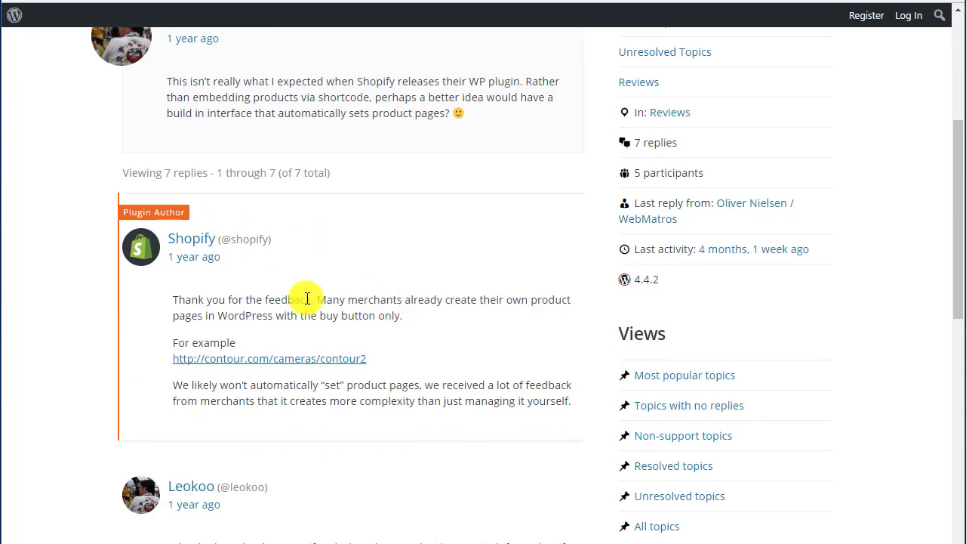
{"action": "scroll", "coordinate": [320, 312], "scroll_direction": "up", "scroll_amount": 5}
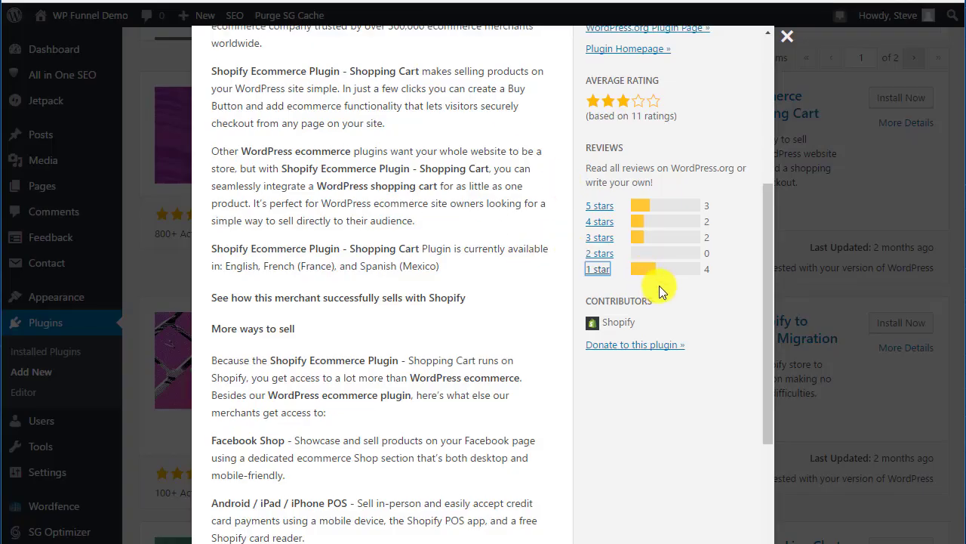
{"action": "scroll", "coordinate": [700, 280], "scroll_direction": "up", "scroll_amount": 3}
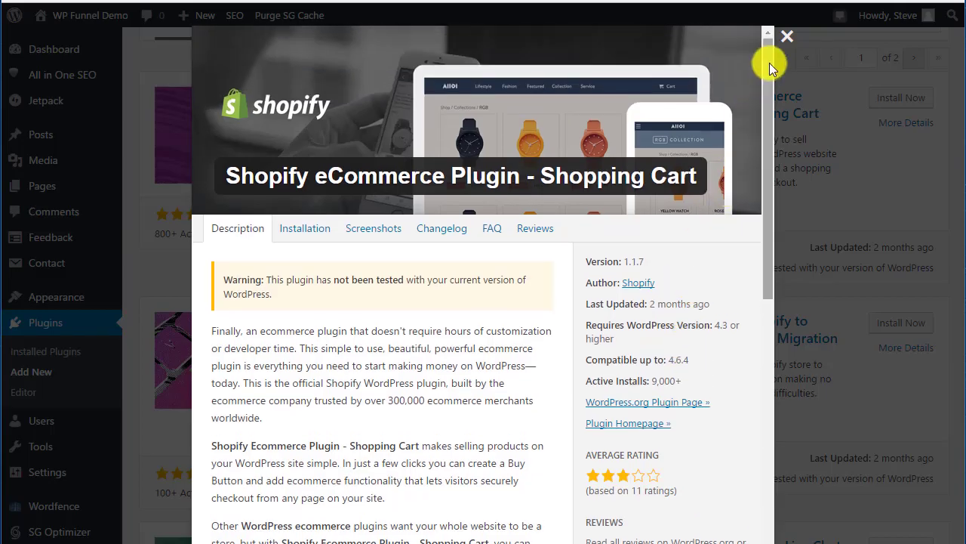
- Close the Shopify details and erase 'shopify' from the search so all 49,631 plugins list
{"action": "left_click", "coordinate": [786, 35]}
{"action": "scroll", "coordinate": [468, 257], "scroll_direction": "up", "scroll_amount": 1}
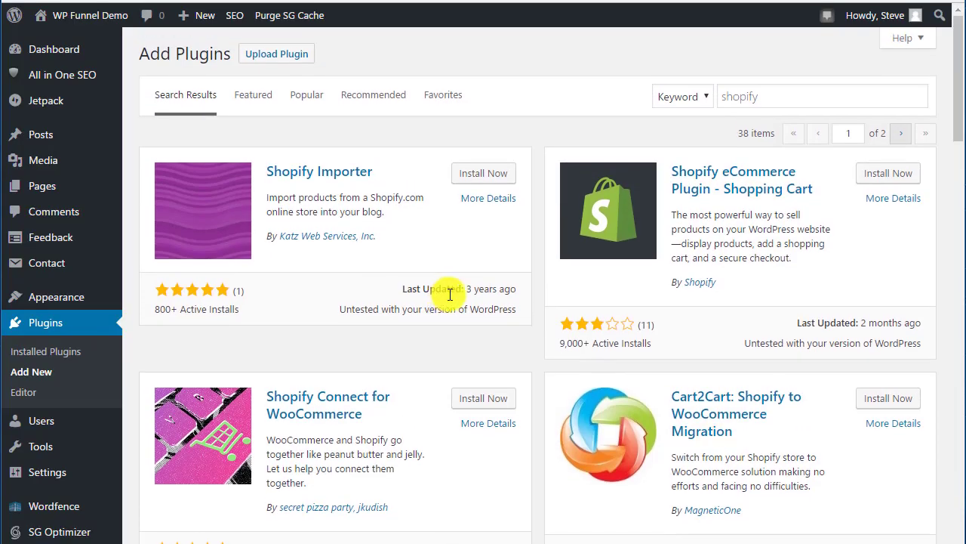
{"action": "left_click", "coordinate": [774, 96]}
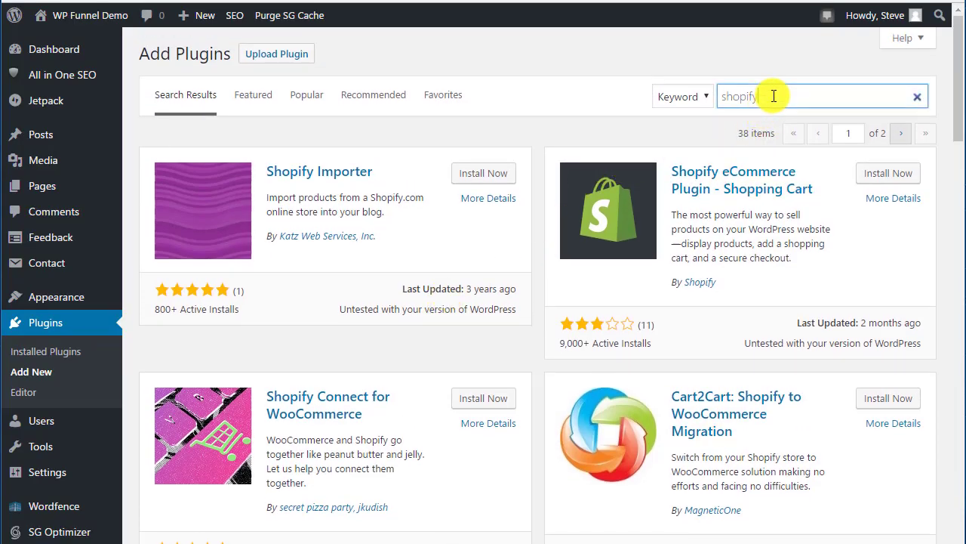
{"action": "key", "text": "BackSpace"}
{"action": "key", "text": "BackSpace"}
{"action": "key", "text": "BackSpace"}
{"action": "key", "text": "BackSpace"}
{"action": "key", "text": "BackSpace"}
{"action": "key", "text": "BackSpace"}
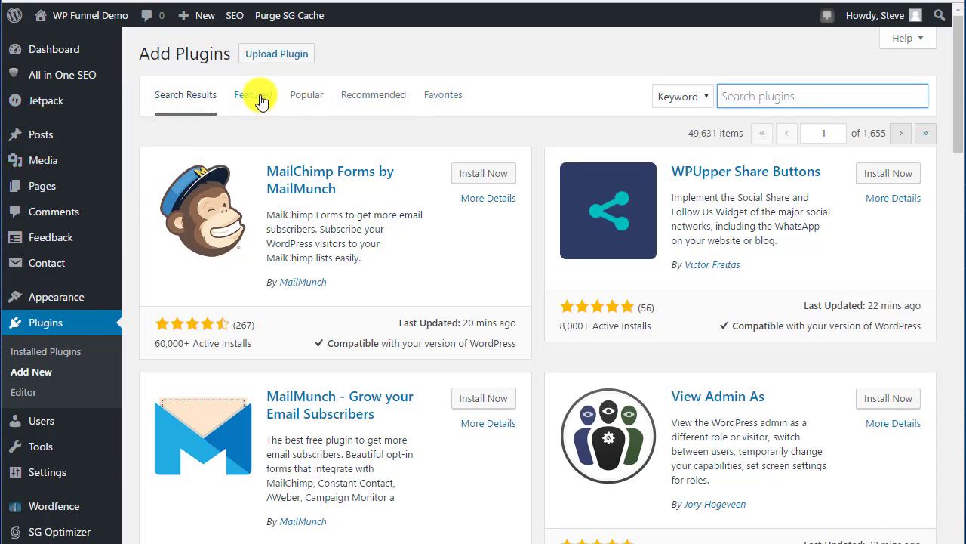
- Browse the Featured plugins, then switch to the Popular list led by Page Builder by SiteOrigin
{"action": "left_click", "coordinate": [252, 97]}
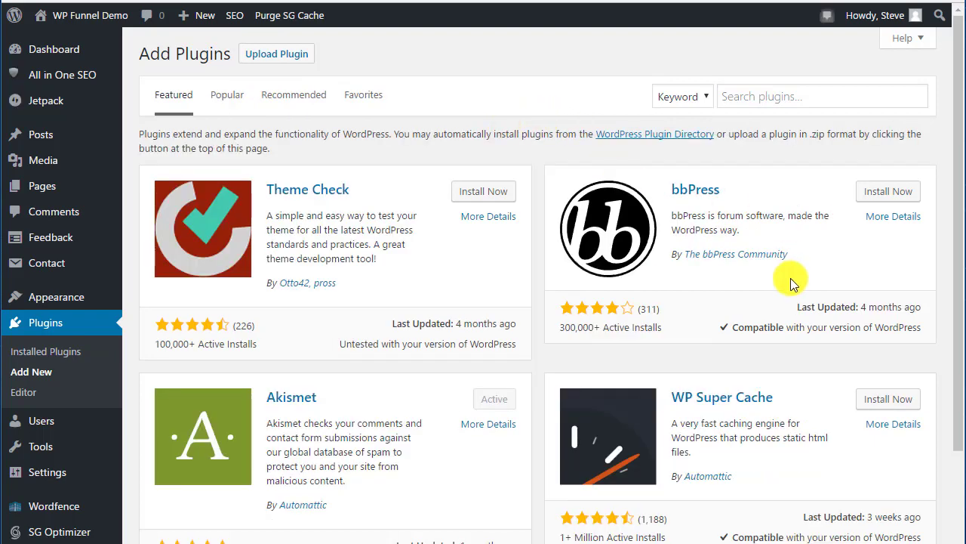
{"action": "left_click", "coordinate": [231, 104]}
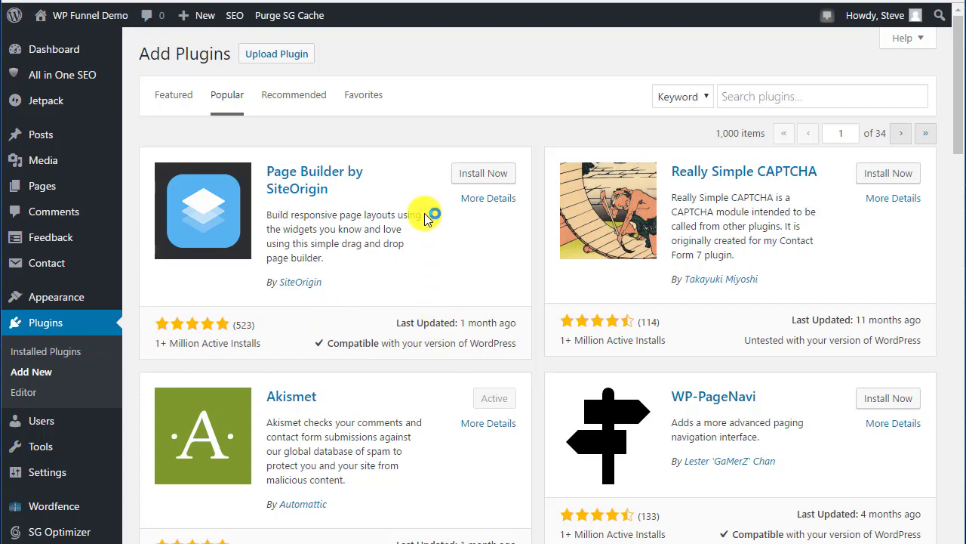
- Show the Recommended list of 2,072 plugins, led by Yoast SEO
{"action": "left_click", "coordinate": [306, 105]}
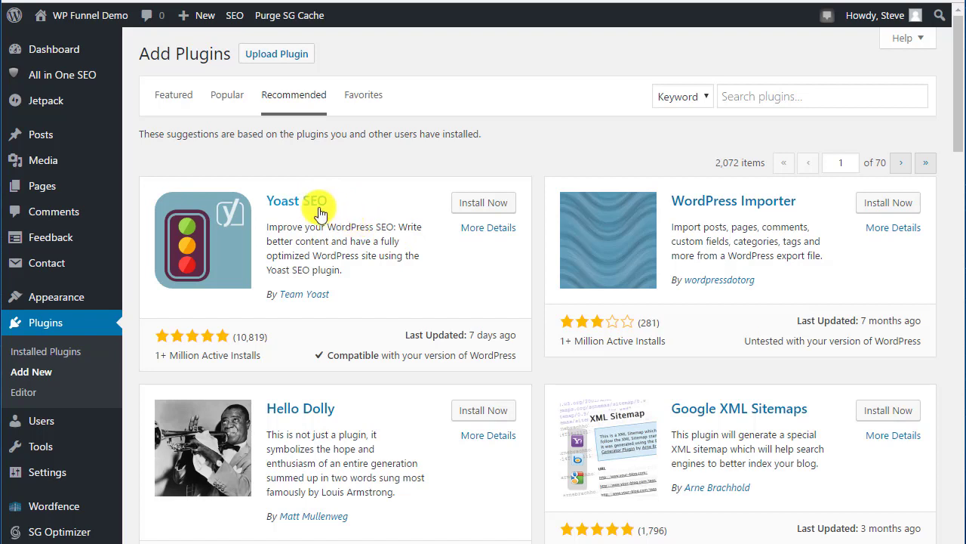
- Switch to the Favorites tab, which prompts for a WordPress.org username
{"action": "left_click", "coordinate": [363, 96]}
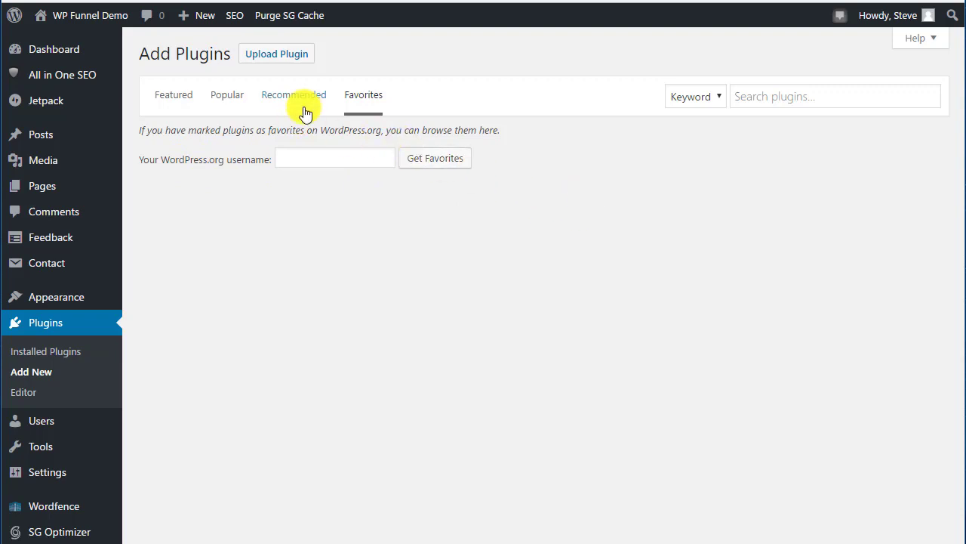
- Go back to the Featured list showing Theme Check, bbPress, Akismet and WP Super Cache
{"action": "left_click", "coordinate": [179, 100]}
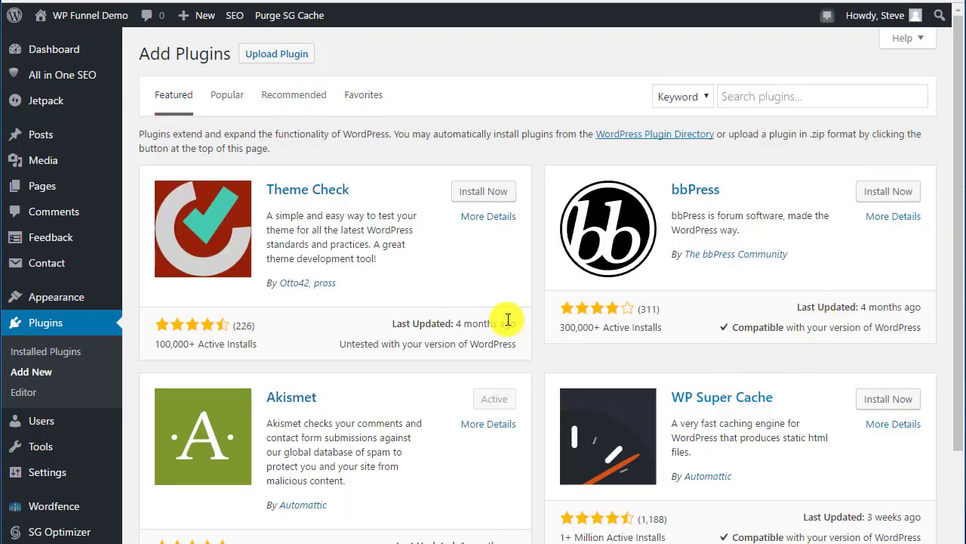